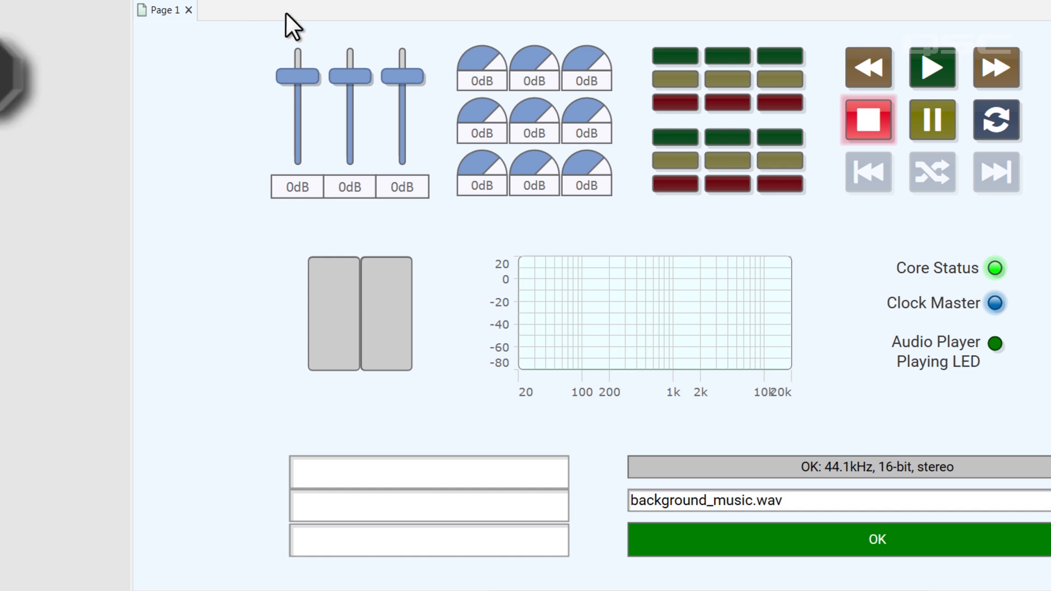
Drop Input 3 to -18.8dB, play background_music.wav, and enter Music in the first text box.
{"action": "left_click_drag", "start_coordinate": [403, 79], "coordinate": [419, 203]}
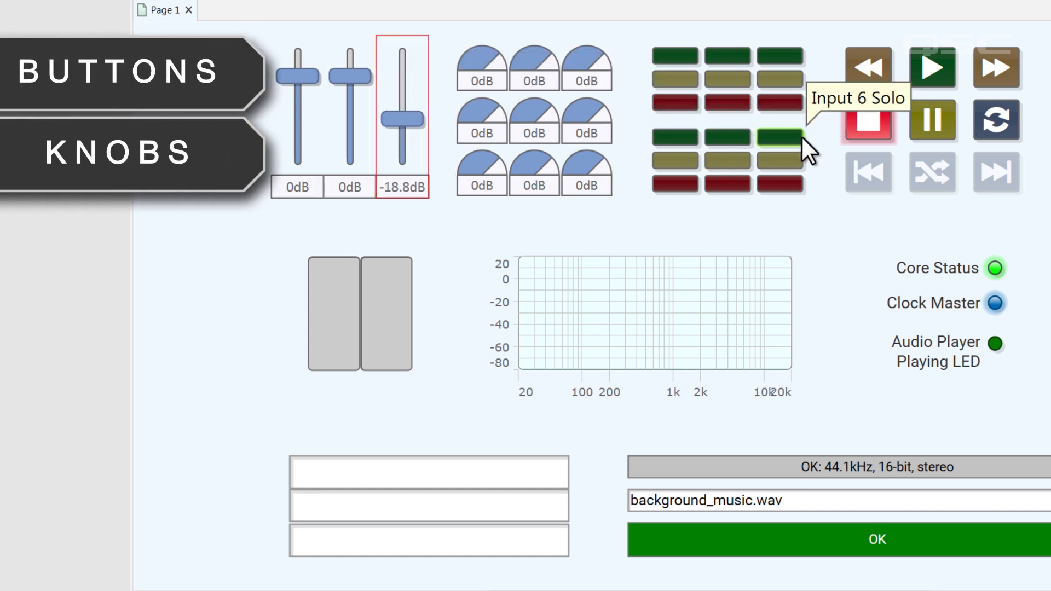
{"action": "left_click", "coordinate": [933, 71]}
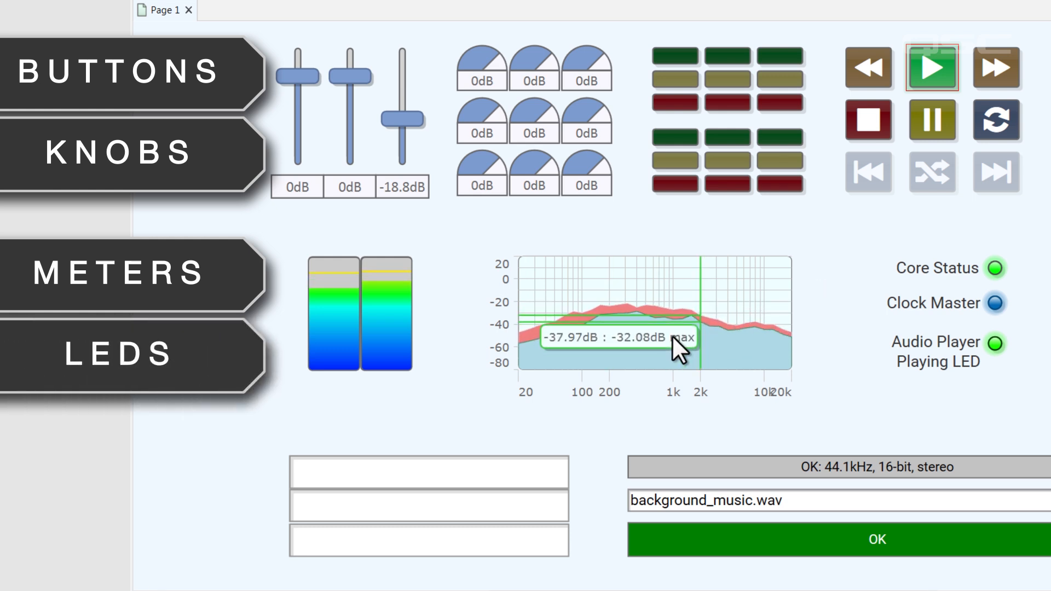
{"action": "left_click", "coordinate": [443, 477]}
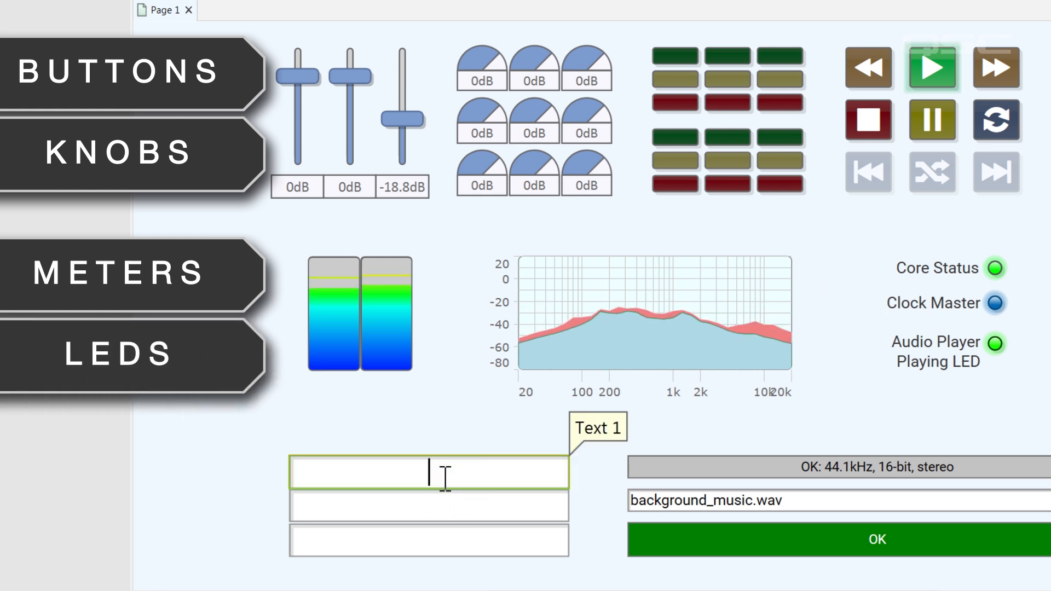
{"action": "type", "text": "Music"}
{"action": "key", "text": "Return"}
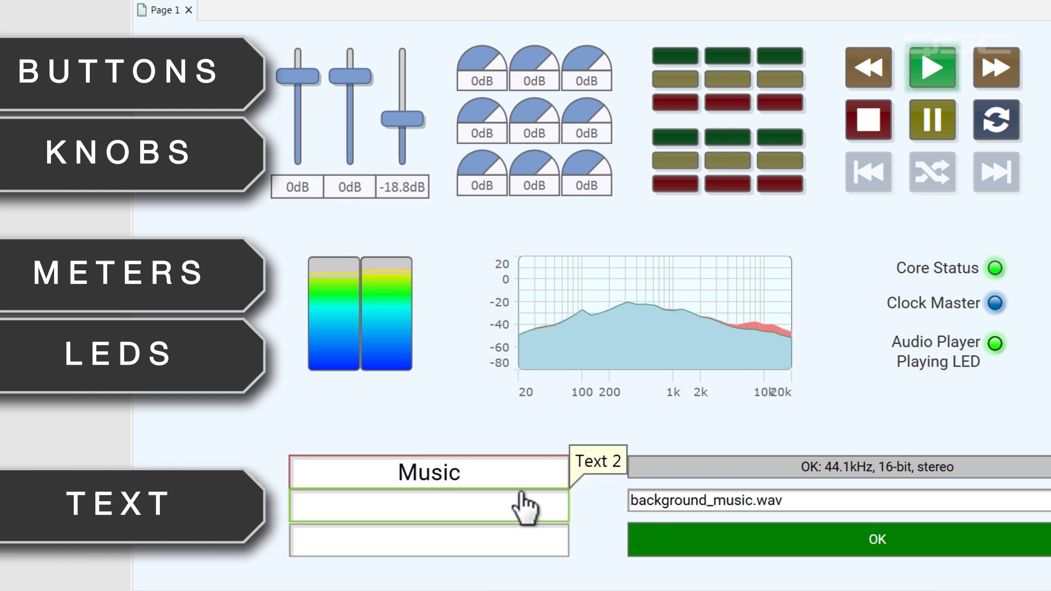
{"action": "left_click", "coordinate": [816, 501]}
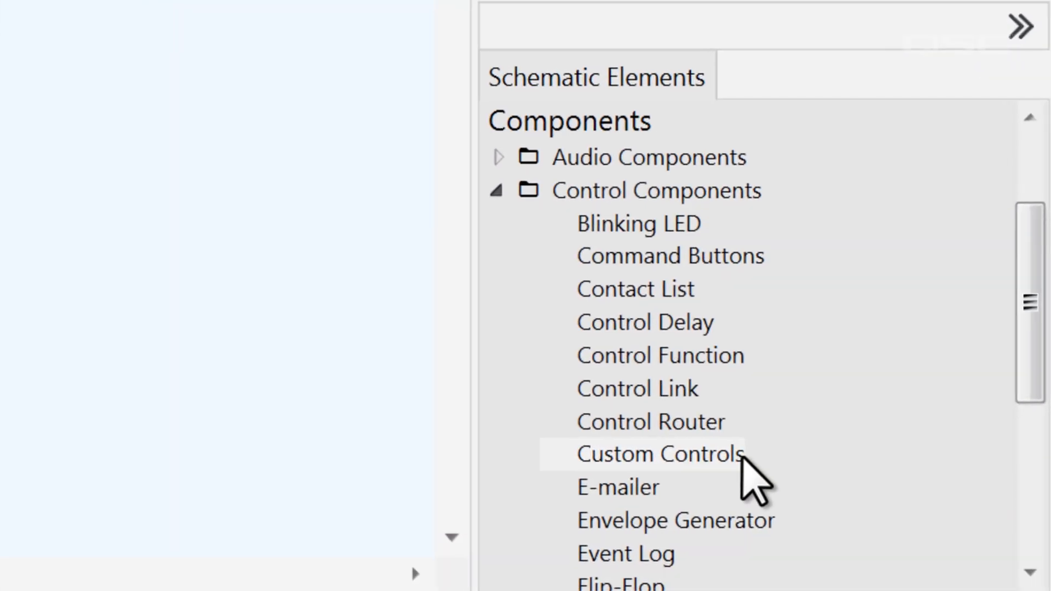
Drop a Custom Controls block from Control Components onto the page, preview its panel, and select it.
{"action": "left_click_drag", "start_coordinate": [743, 456], "coordinate": [120, 69]}
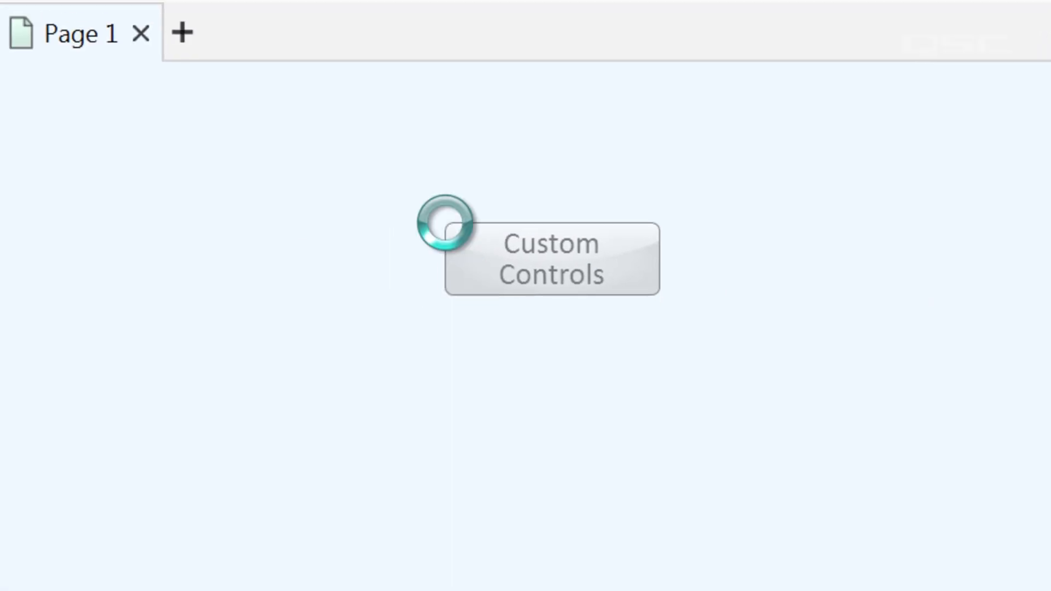
{"action": "double_click", "coordinate": [614, 275]}
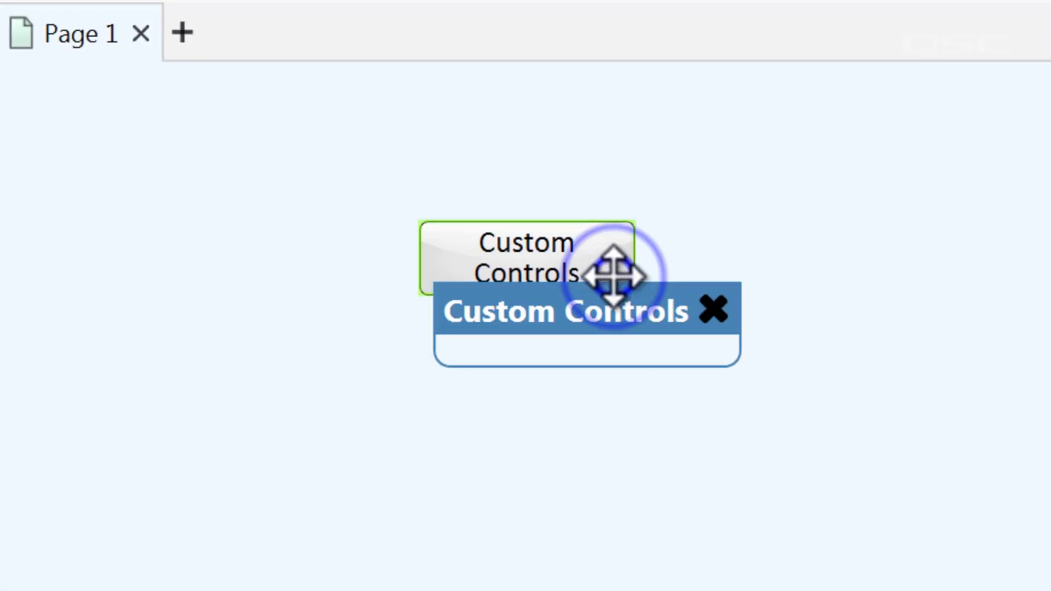
{"action": "left_click", "coordinate": [708, 302]}
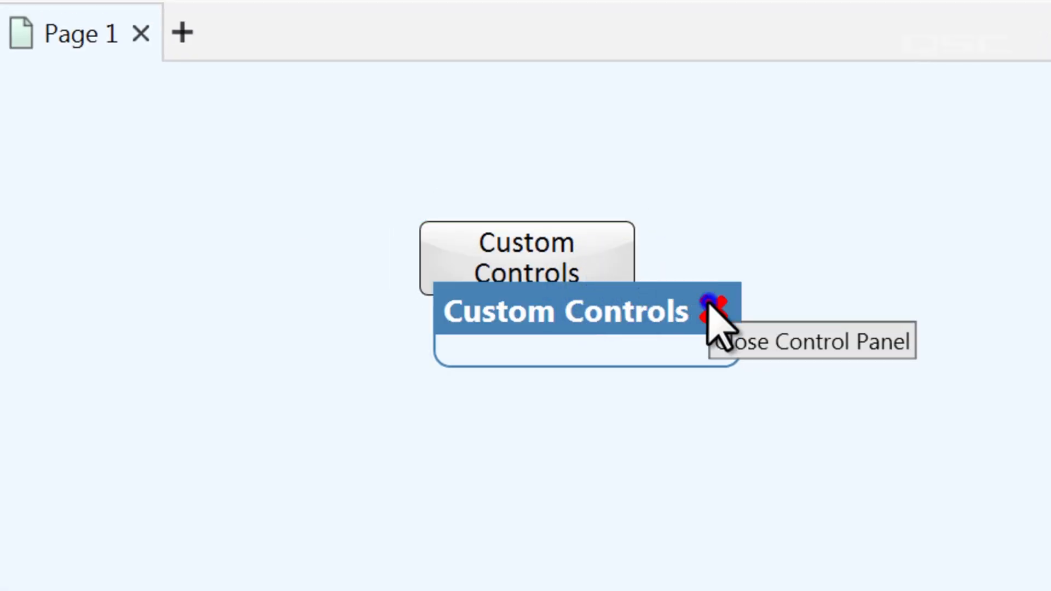
{"action": "left_click", "coordinate": [617, 265]}
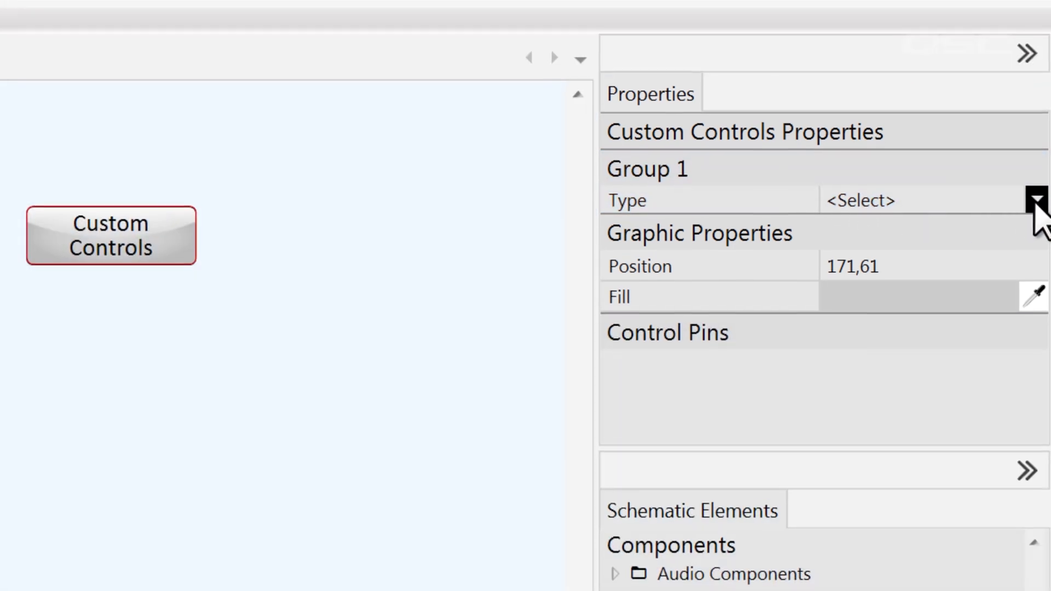
Set Group 1 Type to Level knob (dB), Customize range Yes, Maximum 10 and Count 256.
{"action": "left_click", "coordinate": [1037, 204]}
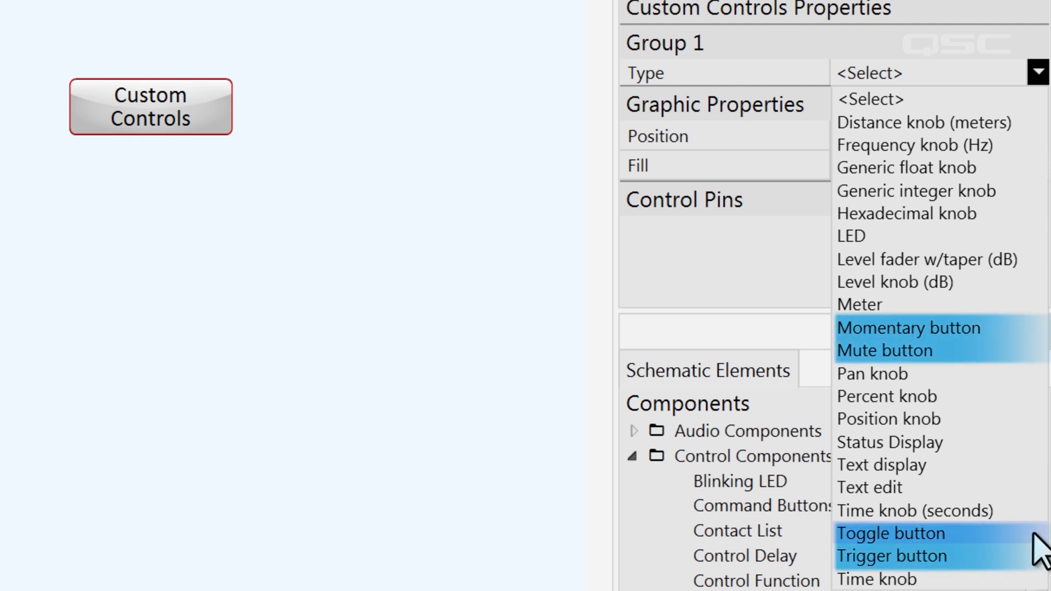
{"action": "left_click", "coordinate": [997, 281]}
{"action": "left_click", "coordinate": [914, 254]}
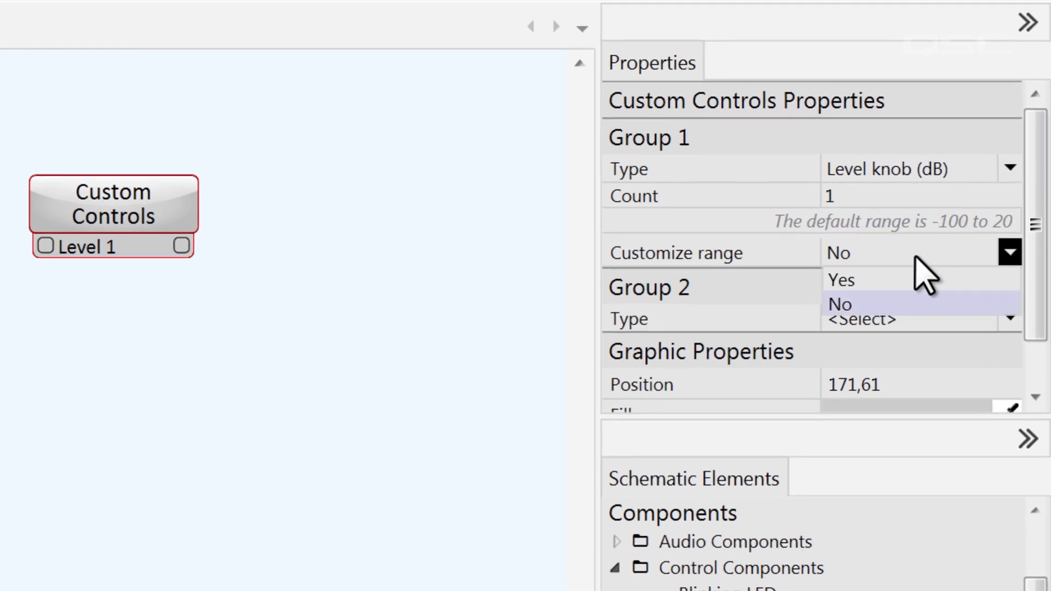
{"action": "left_click", "coordinate": [926, 280]}
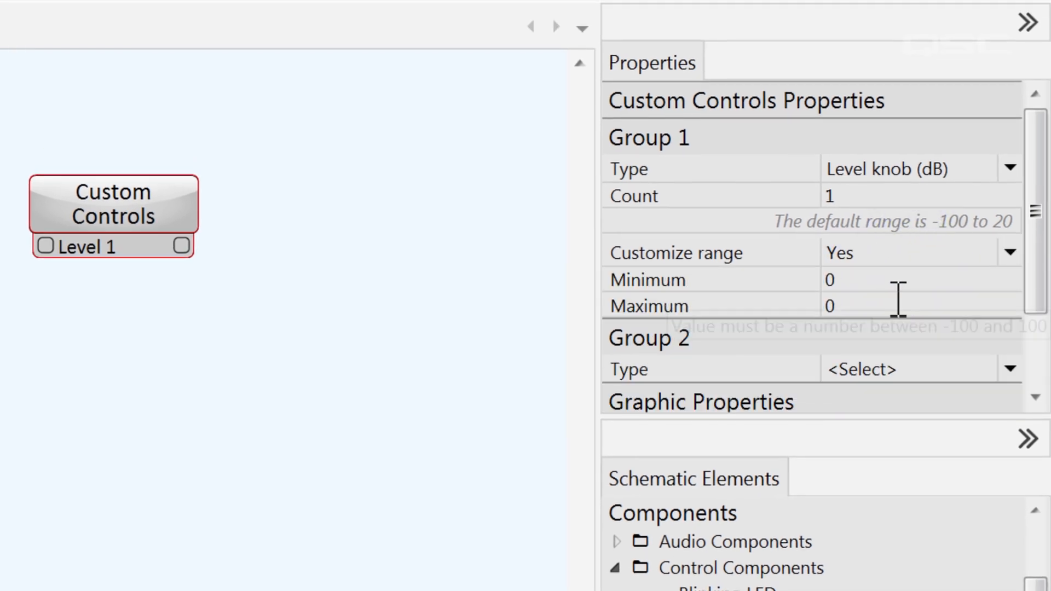
{"action": "left_click", "coordinate": [875, 305]}
{"action": "type", "text": "1"}
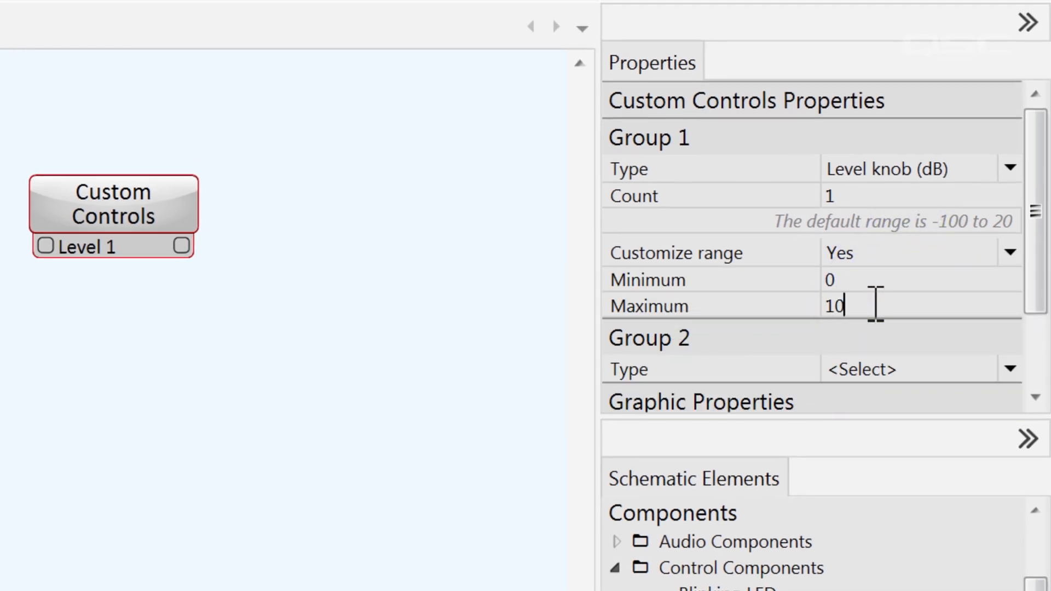
{"action": "left_click", "coordinate": [920, 333]}
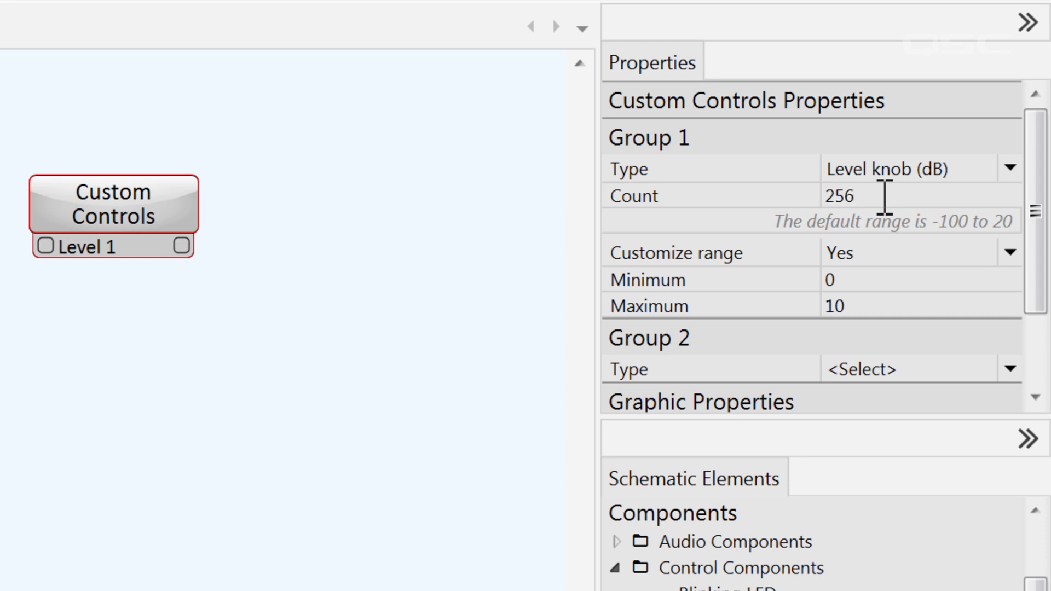
{"action": "key", "text": "Return"}
Look over the Group 2 control type list without changing anything.
{"action": "left_click_drag", "start_coordinate": [579, 127], "coordinate": [579, 590]}
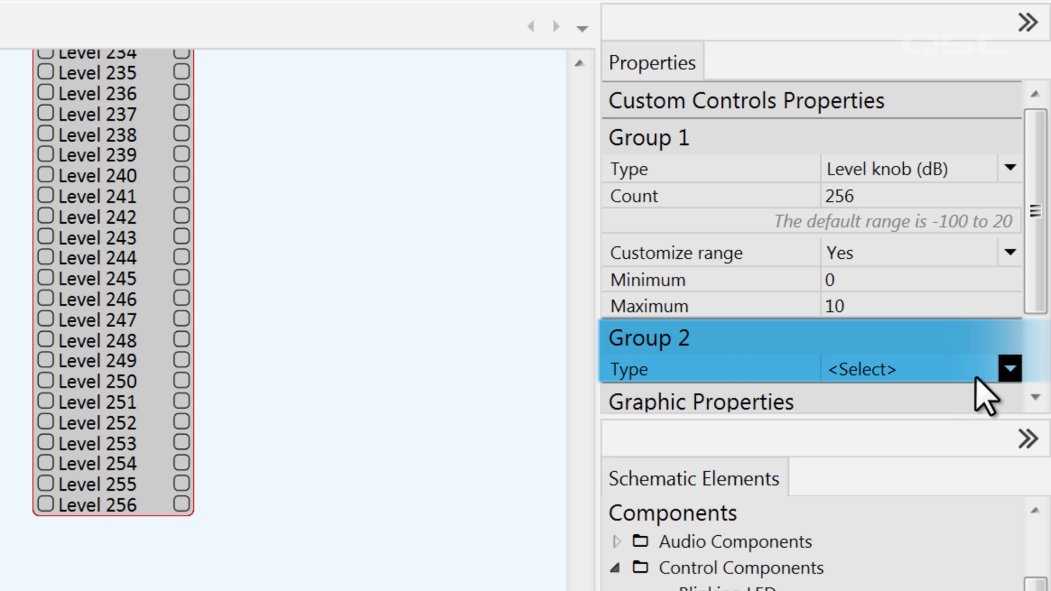
{"action": "left_click", "coordinate": [1009, 371]}
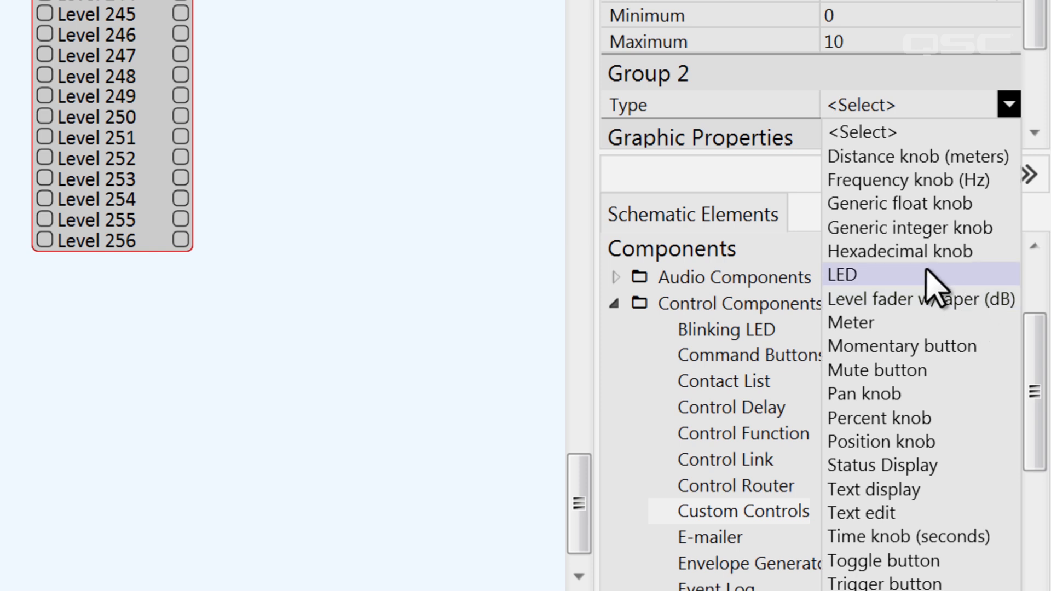
{"action": "left_click", "coordinate": [430, 236]}
Add another Custom Controls block and make its Group 1 a Level knob (dB).
{"action": "left_click_drag", "start_coordinate": [761, 512], "coordinate": [258, 159]}
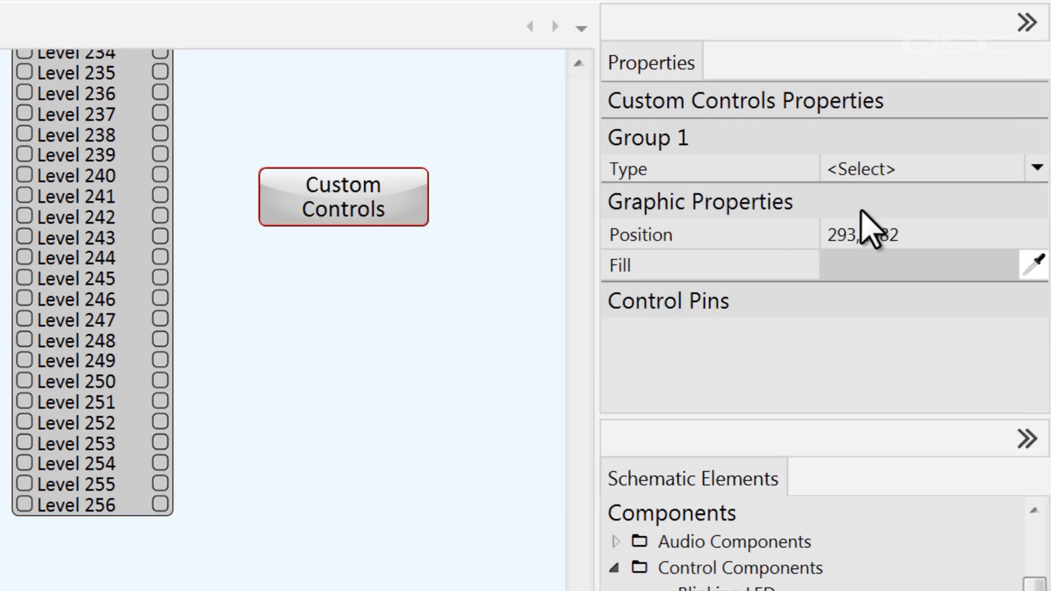
{"action": "left_click", "coordinate": [972, 172]}
{"action": "left_click", "coordinate": [985, 387]}
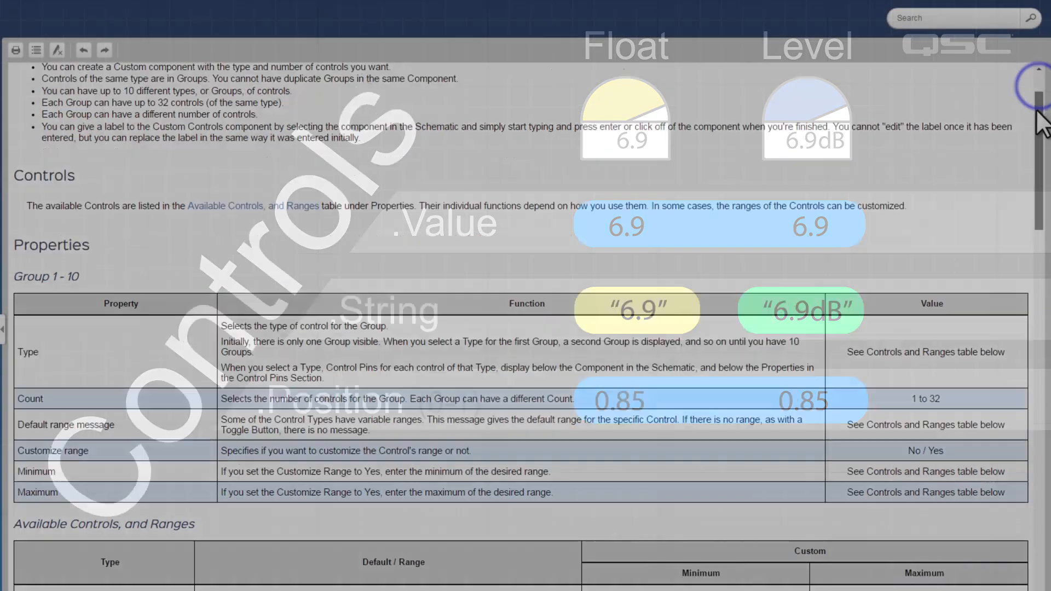
Scroll the Custom Controls help down to the Control Pins value, string and position table.
{"action": "left_click_drag", "start_coordinate": [1026, 78], "coordinate": [1044, 399]}
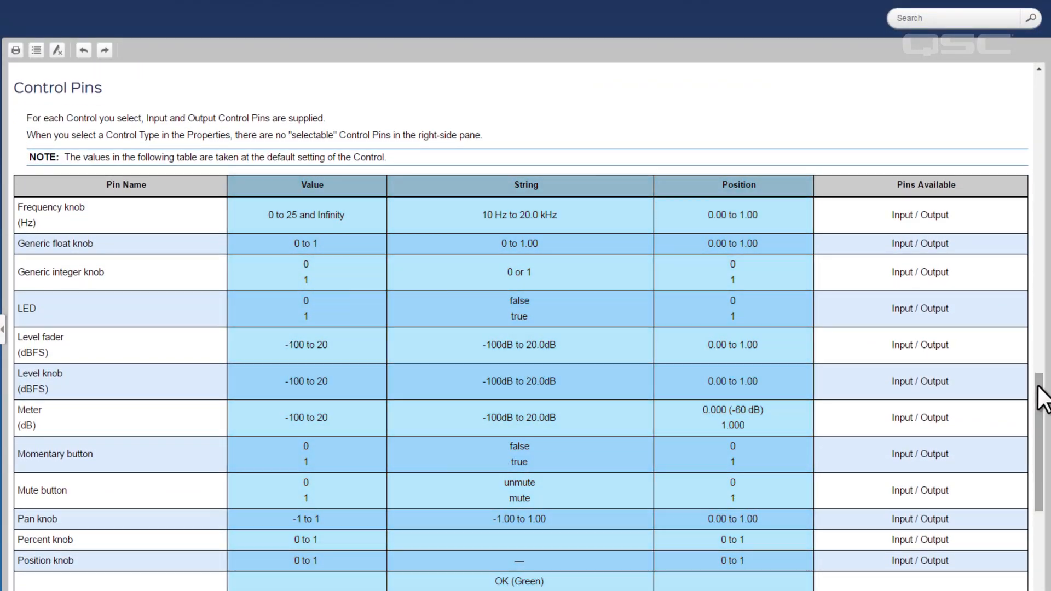
Scroll back to the Available Controls and Ranges table, then close the help window.
{"action": "left_click_drag", "start_coordinate": [1043, 398], "coordinate": [1018, 198]}
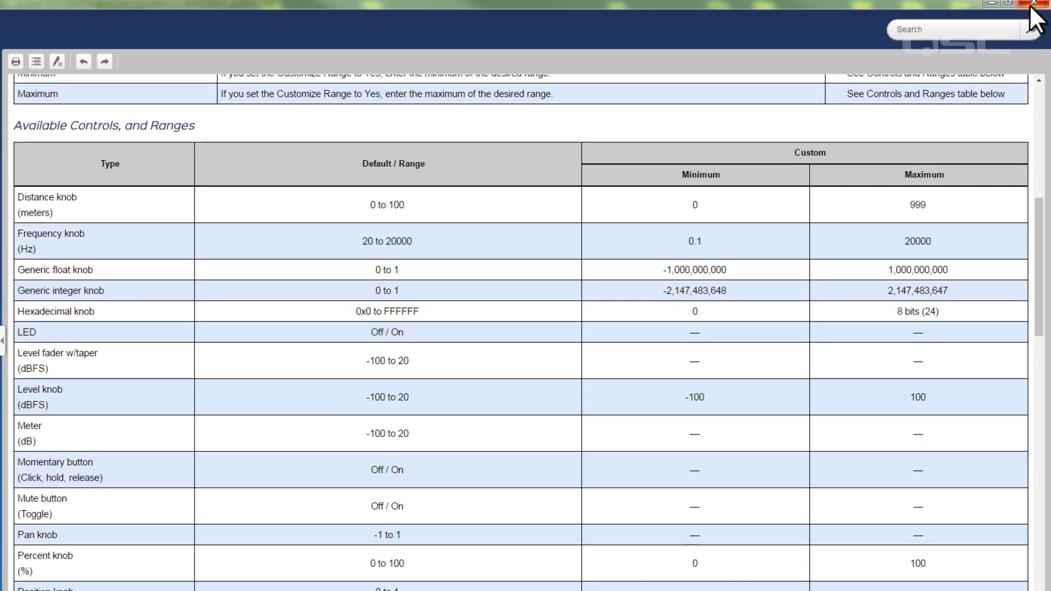
{"action": "left_click", "coordinate": [1033, 7]}
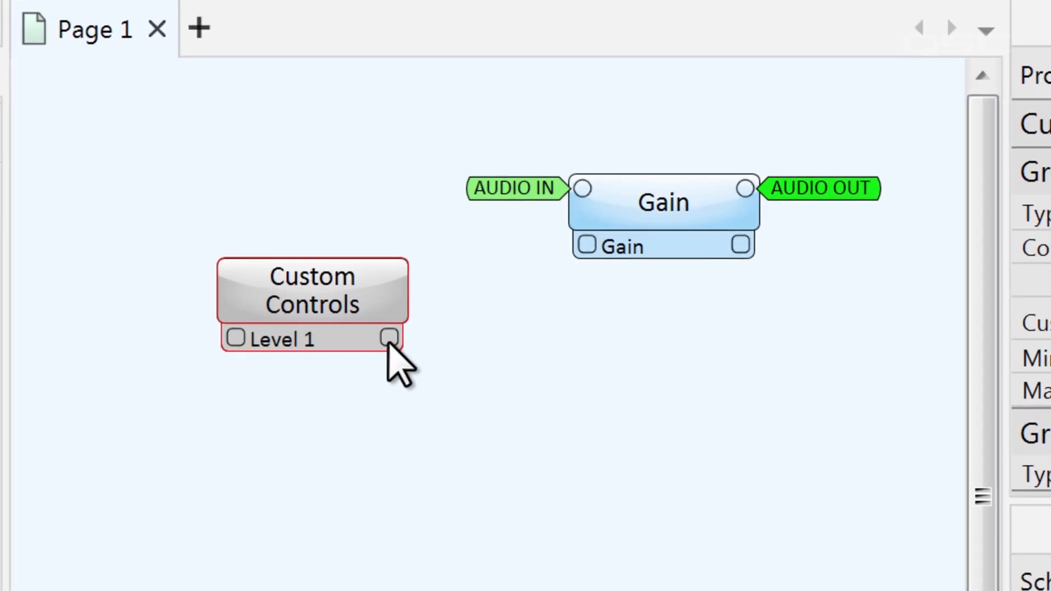
Connect Level 1's output to the Gain control pin and Control Script V2 input 1, then open its script.
{"action": "left_click_drag", "start_coordinate": [323, 254], "coordinate": [381, 229]}
{"action": "left_click_drag", "start_coordinate": [503, 296], "coordinate": [587, 247]}
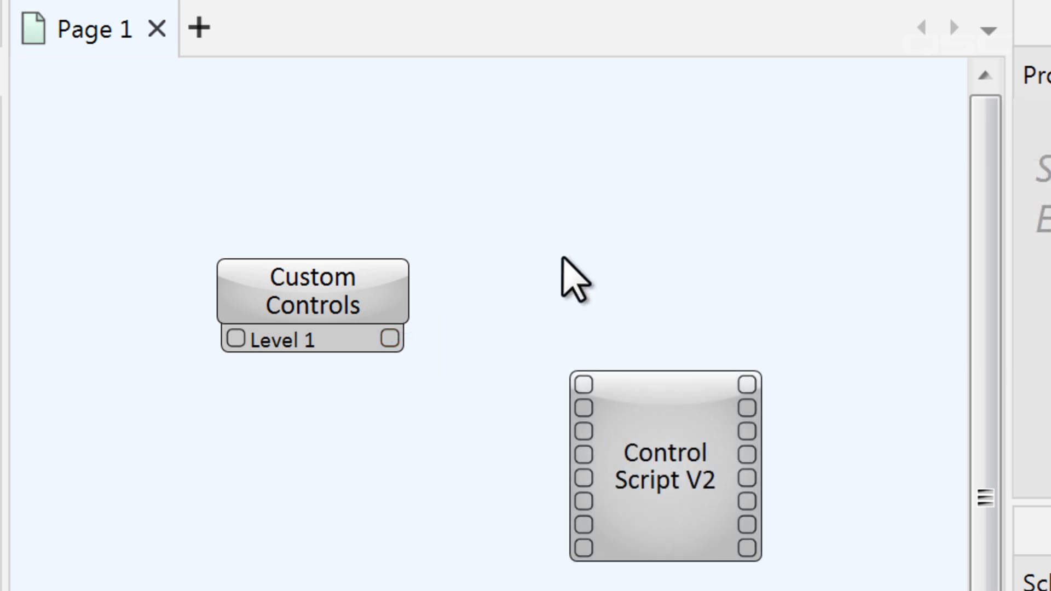
{"action": "left_click_drag", "start_coordinate": [390, 339], "coordinate": [558, 384]}
{"action": "left_click_drag", "start_coordinate": [558, 333], "coordinate": [584, 334]}
{"action": "left_click", "coordinate": [662, 356]}
{"action": "double_click", "coordinate": [662, 363]}
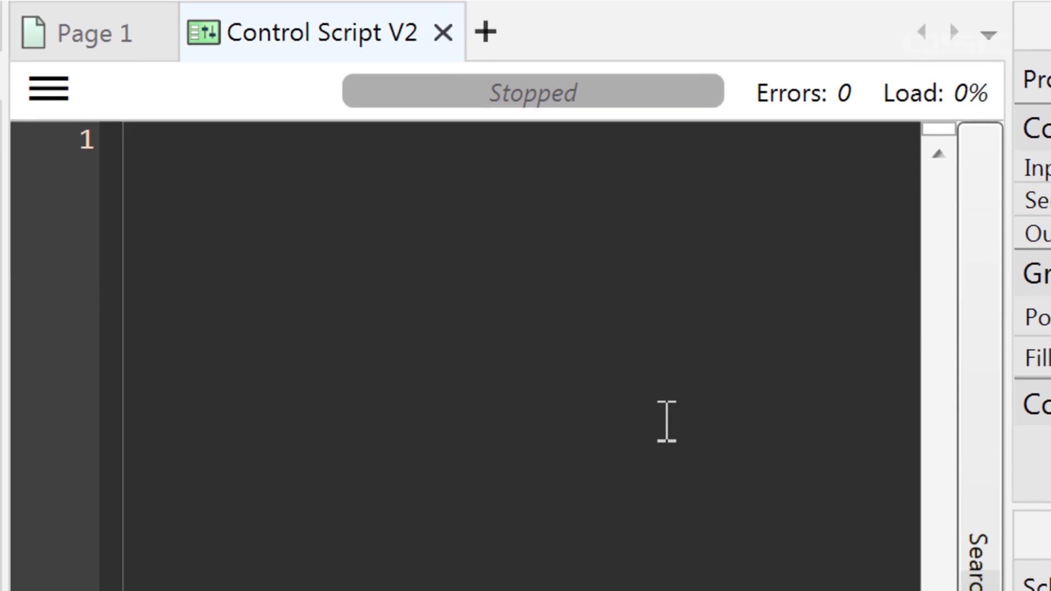
Write print(Controls.Inputs[1].Value so Debug Output shows 0.0, then go back to Page 1.
{"action": "type", "text": "Controls."}
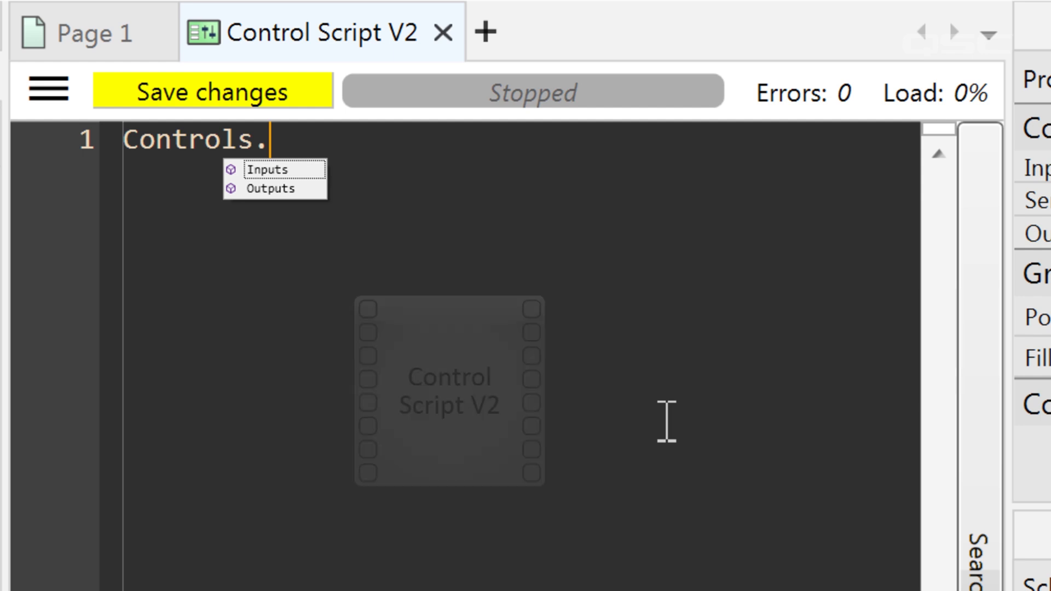
{"action": "type", "text": "Inputs"}
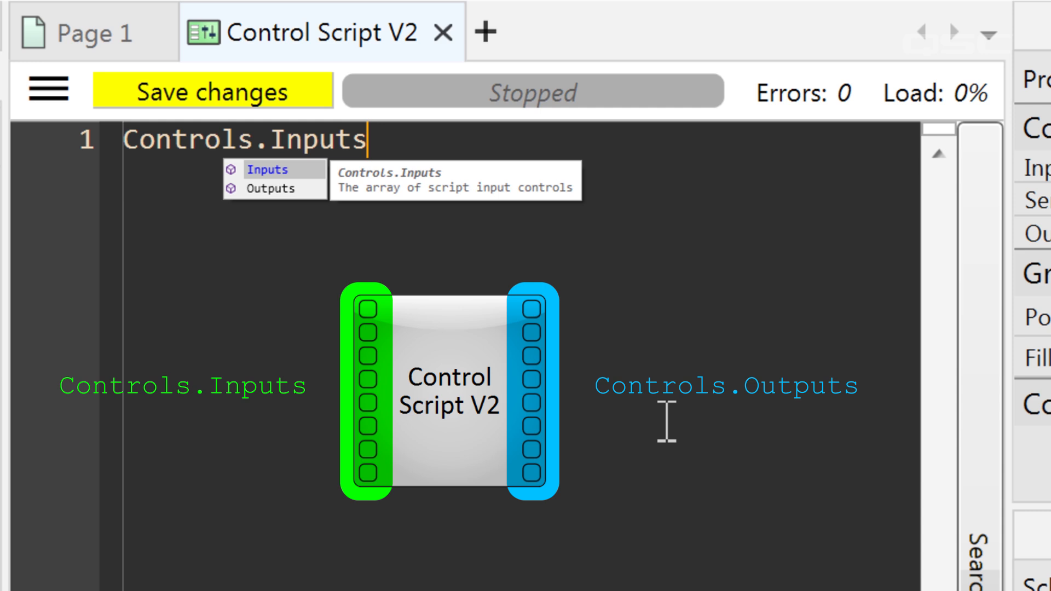
{"action": "type", "text": "[1"}
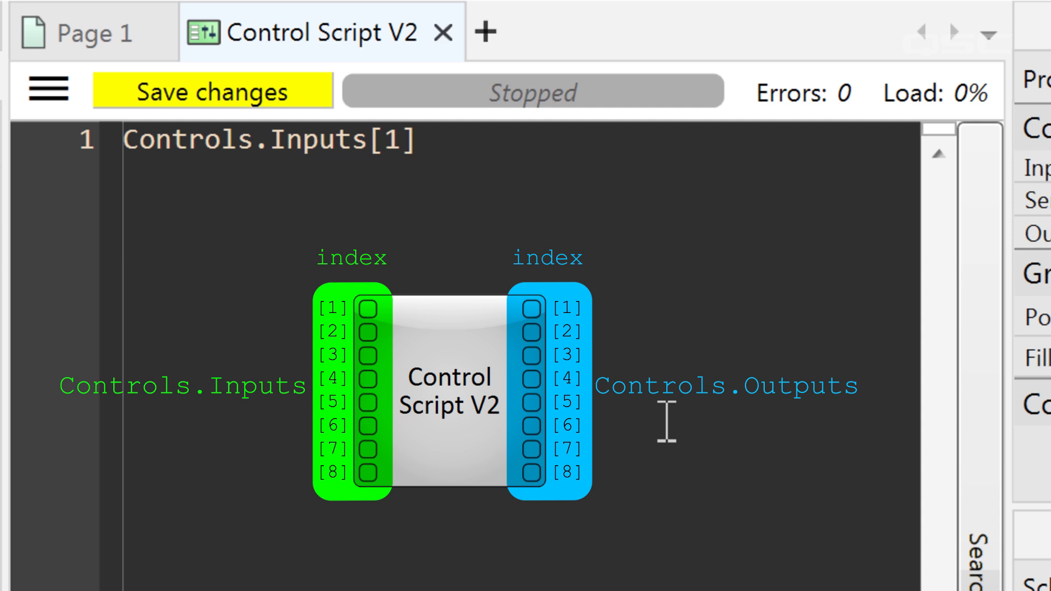
{"action": "type", "text": "].Va"}
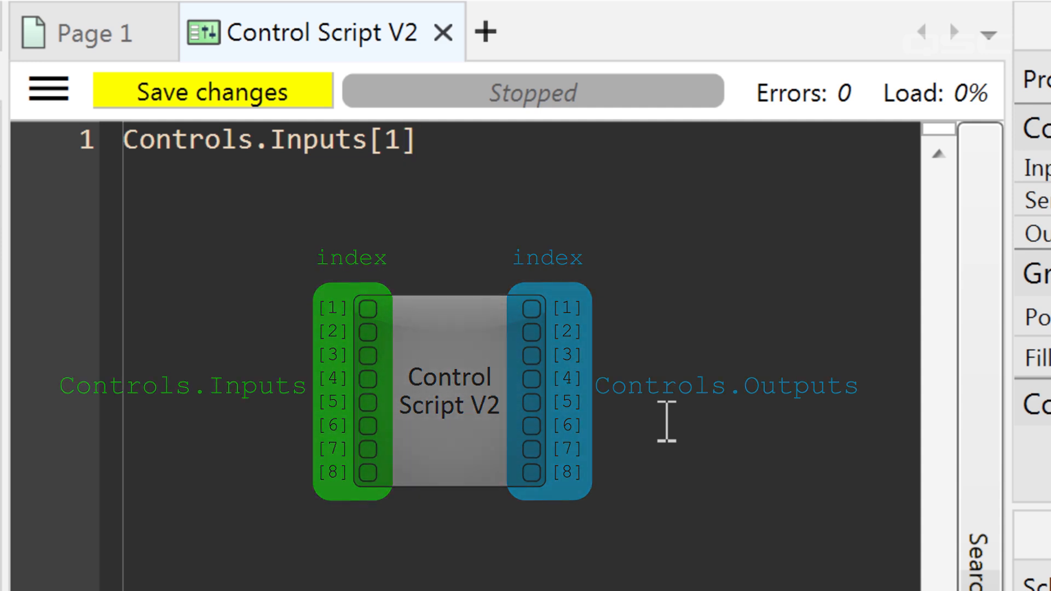
{"action": "type", "text": "lue"}
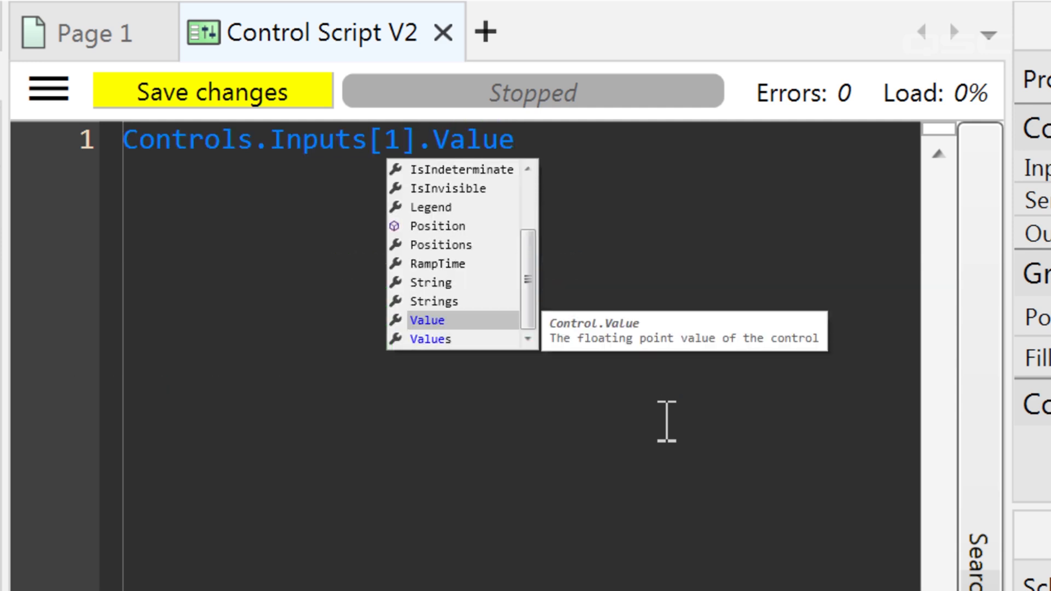
{"action": "left_click", "coordinate": [127, 146]}
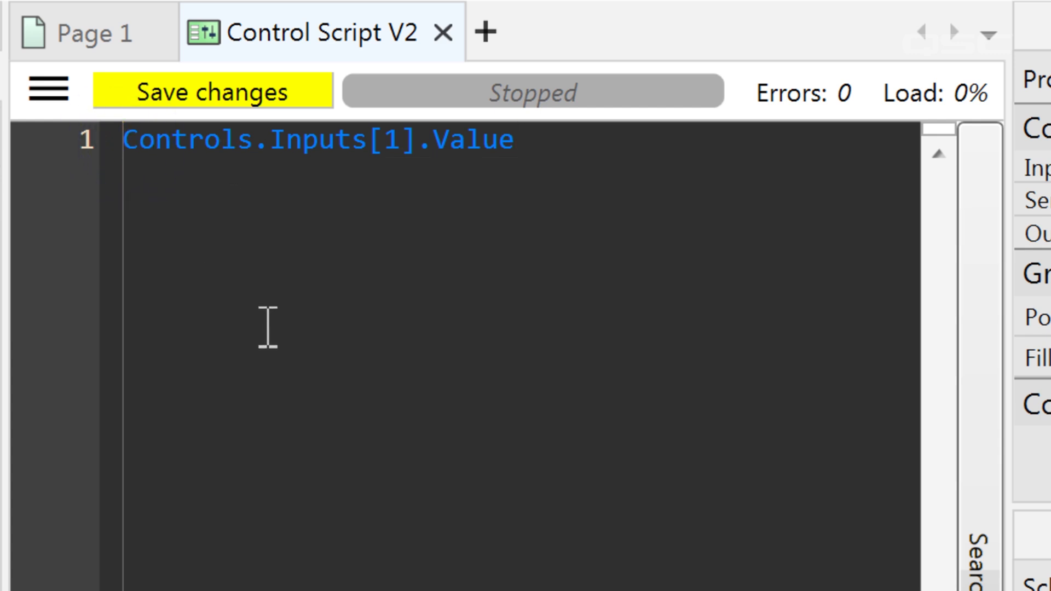
{"action": "type", "text": "print("}
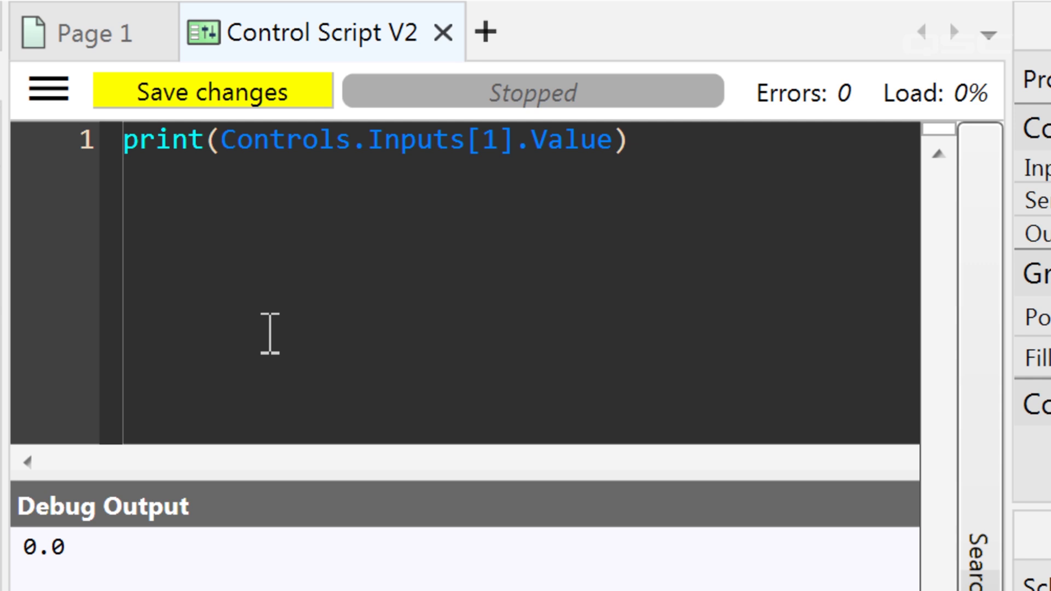
{"action": "left_click", "coordinate": [109, 52]}
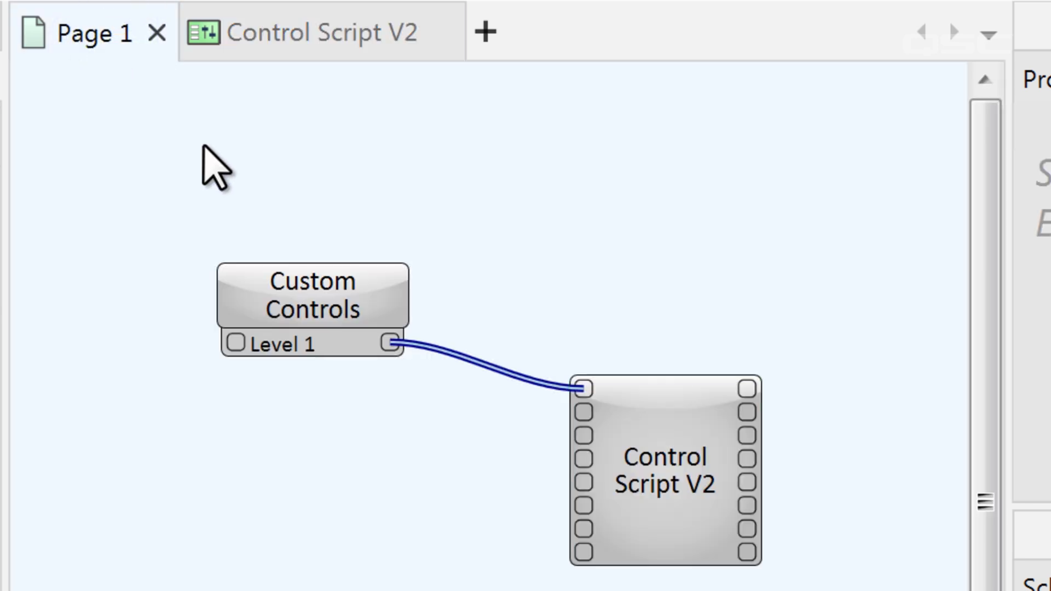
Delete the Custom Controls and Control Script V2 blocks, then drop a Text Controller onto the page.
{"action": "left_click", "coordinate": [344, 286]}
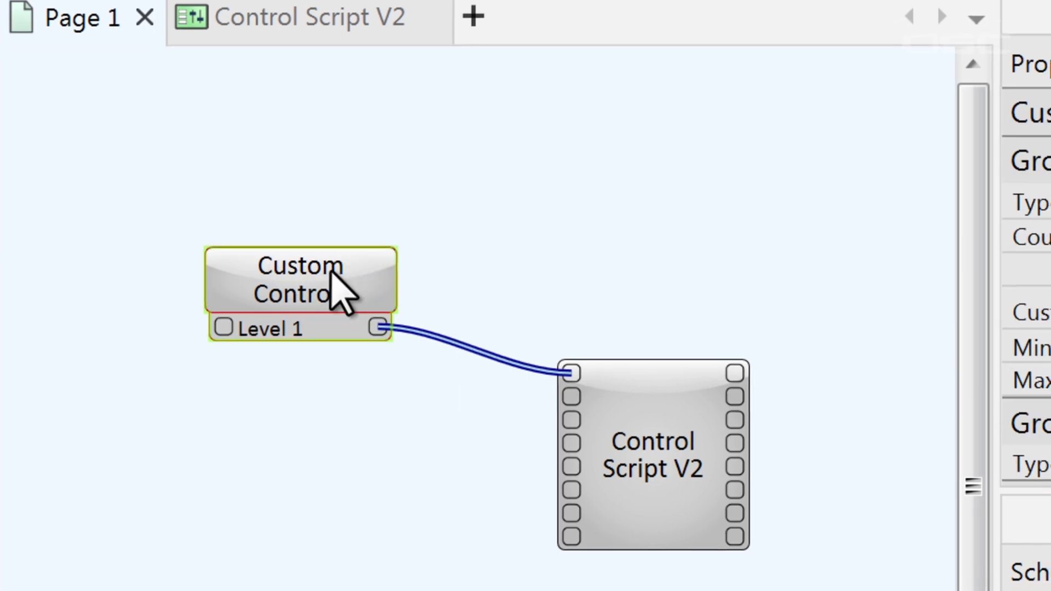
{"action": "key", "text": "Delete"}
{"action": "left_click", "coordinate": [645, 431]}
{"action": "key", "text": "Delete"}
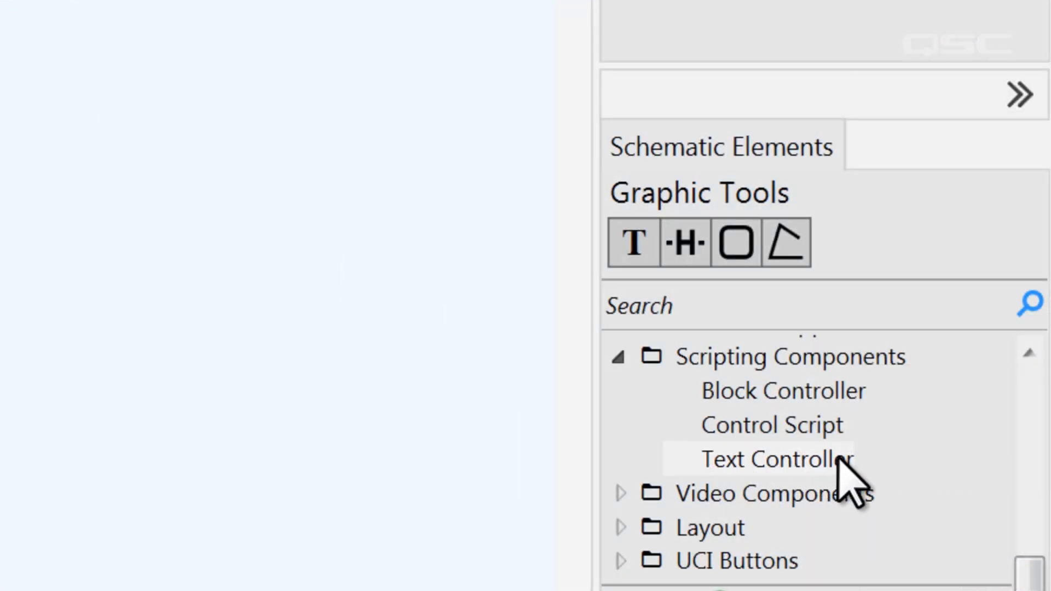
{"action": "left_click_drag", "start_coordinate": [839, 457], "coordinate": [191, 104]}
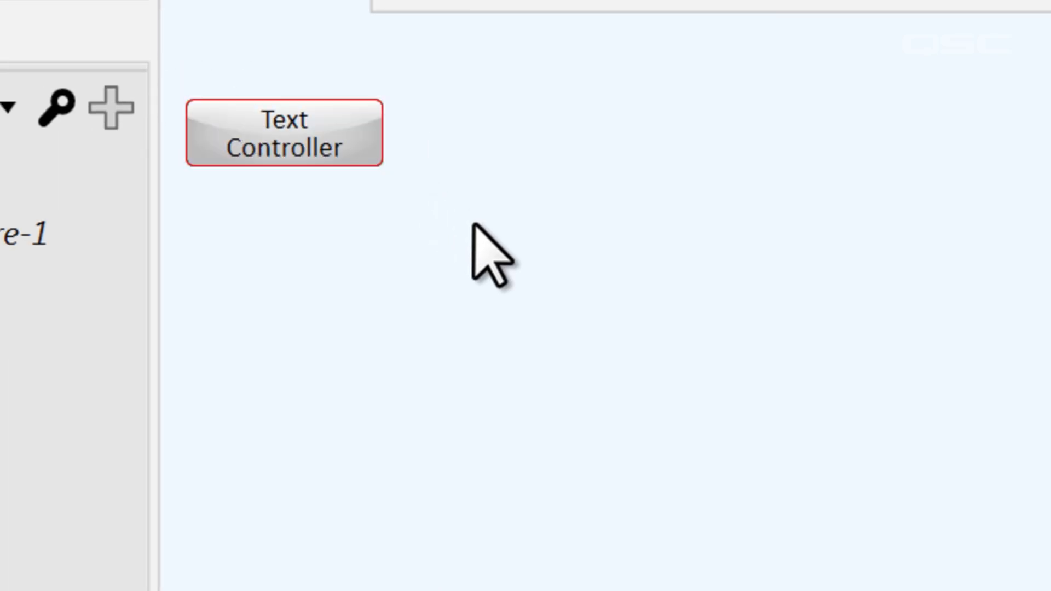
{"action": "left_click", "coordinate": [472, 224]}
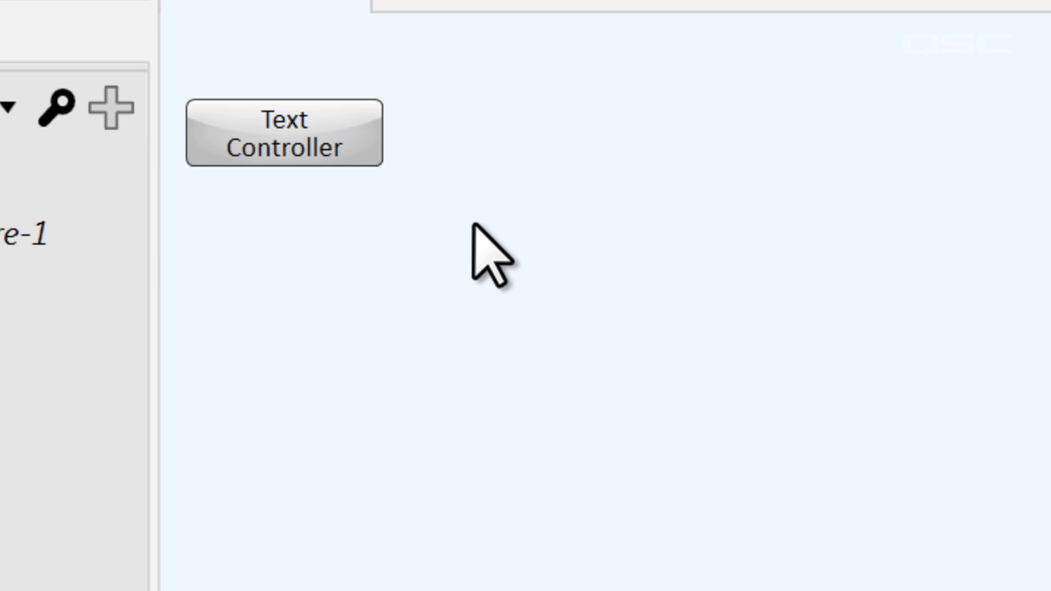
Select the Text Controller at 11,36 to show Text Controller Properties.
{"action": "left_click", "coordinate": [359, 160]}
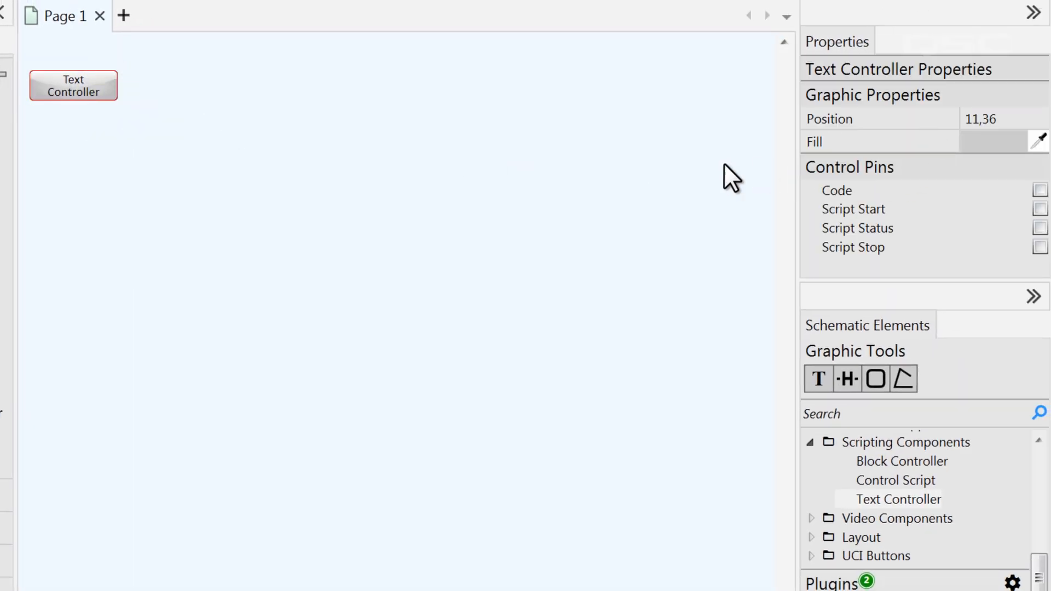
Add a new control to the Text Controller and set its category to Knob.
{"action": "double_click", "coordinate": [110, 99]}
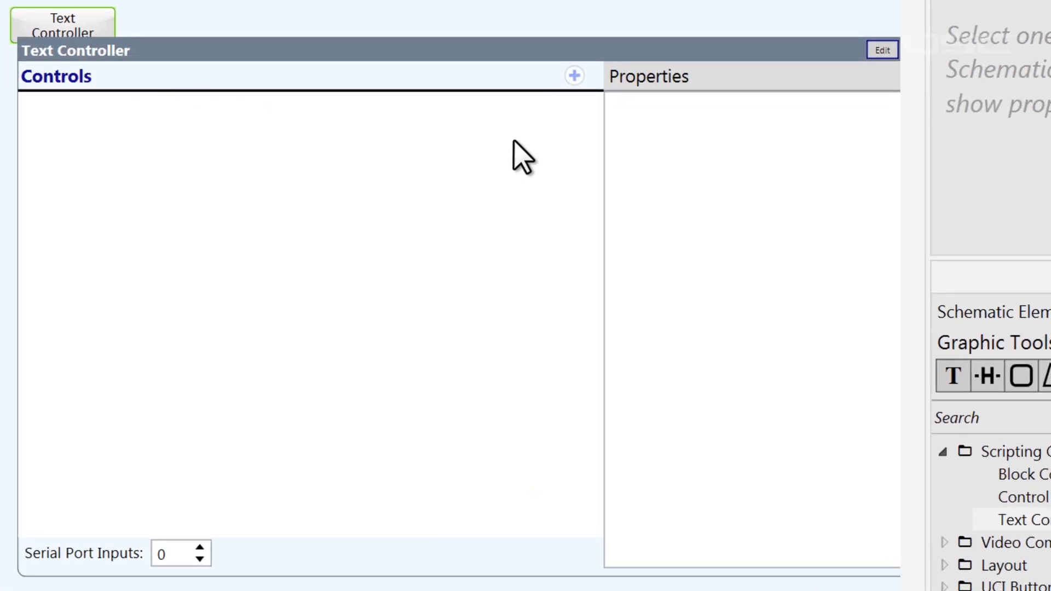
{"action": "left_click", "coordinate": [576, 76]}
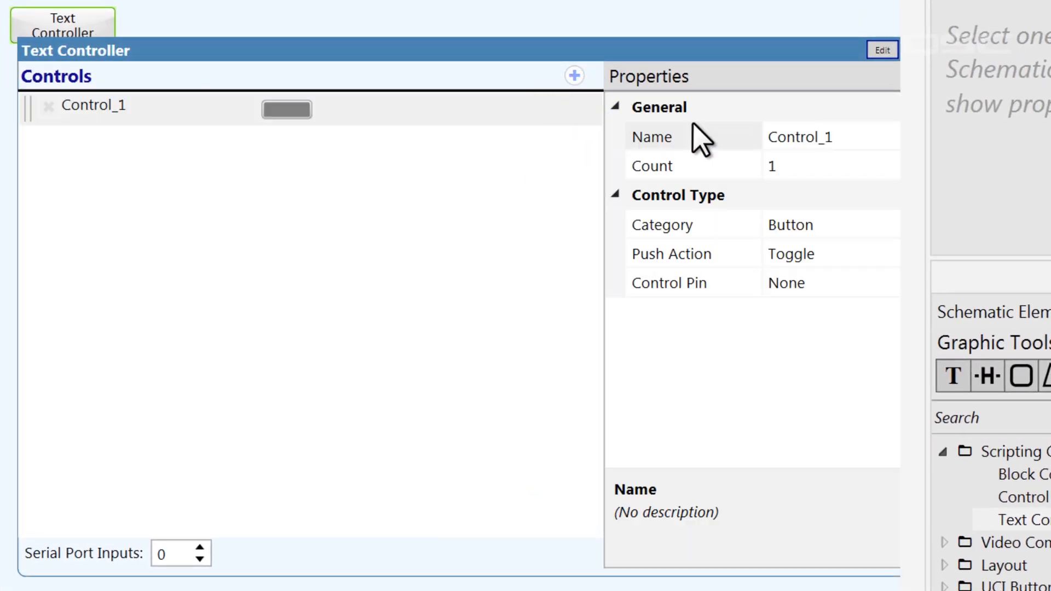
{"action": "left_click_drag", "start_coordinate": [927, 166], "coordinate": [988, 169]}
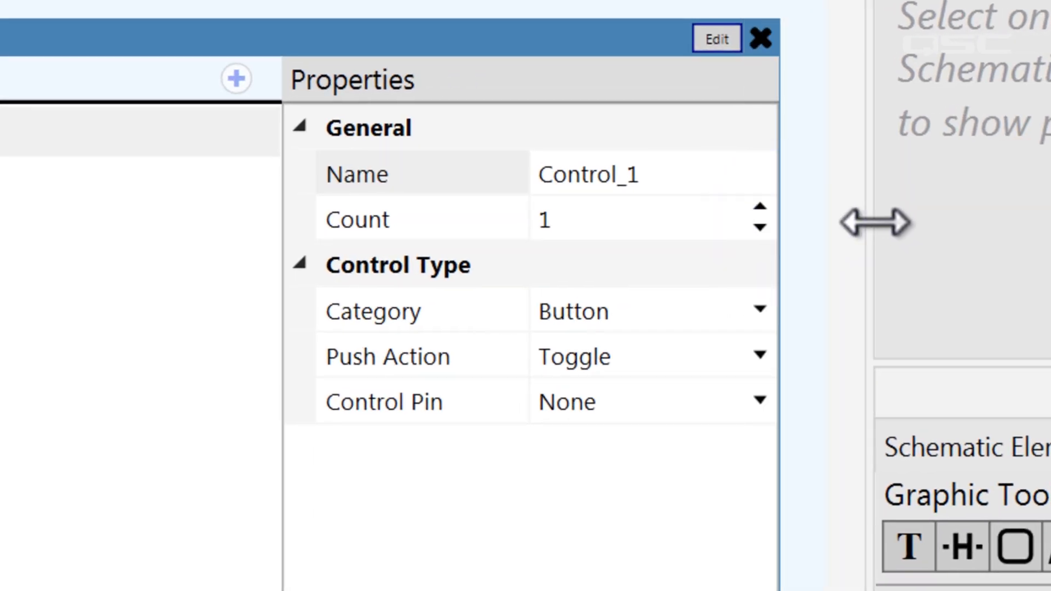
{"action": "left_click", "coordinate": [760, 310]}
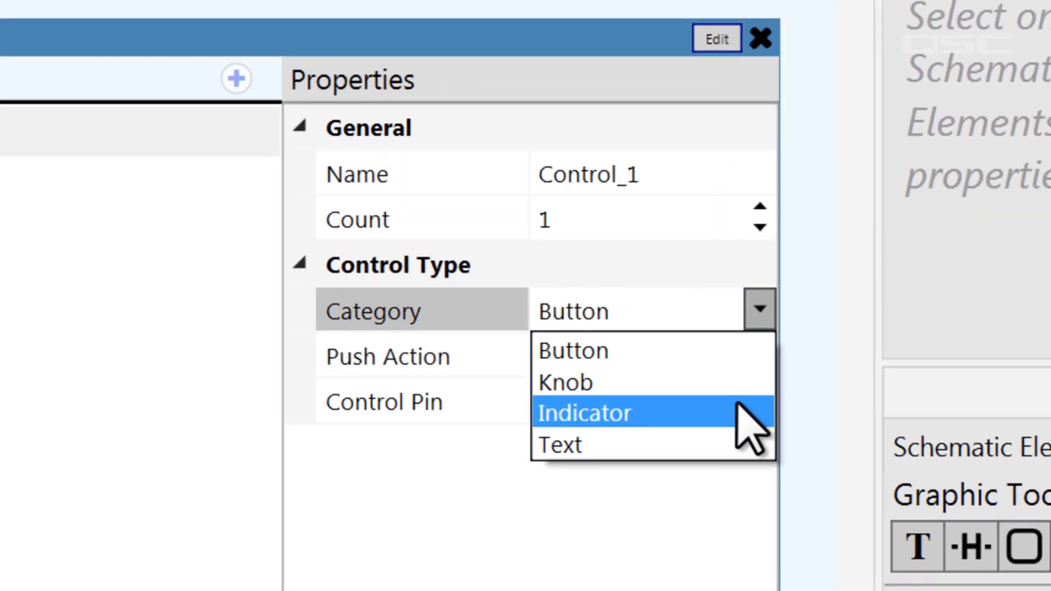
{"action": "left_click", "coordinate": [738, 356]}
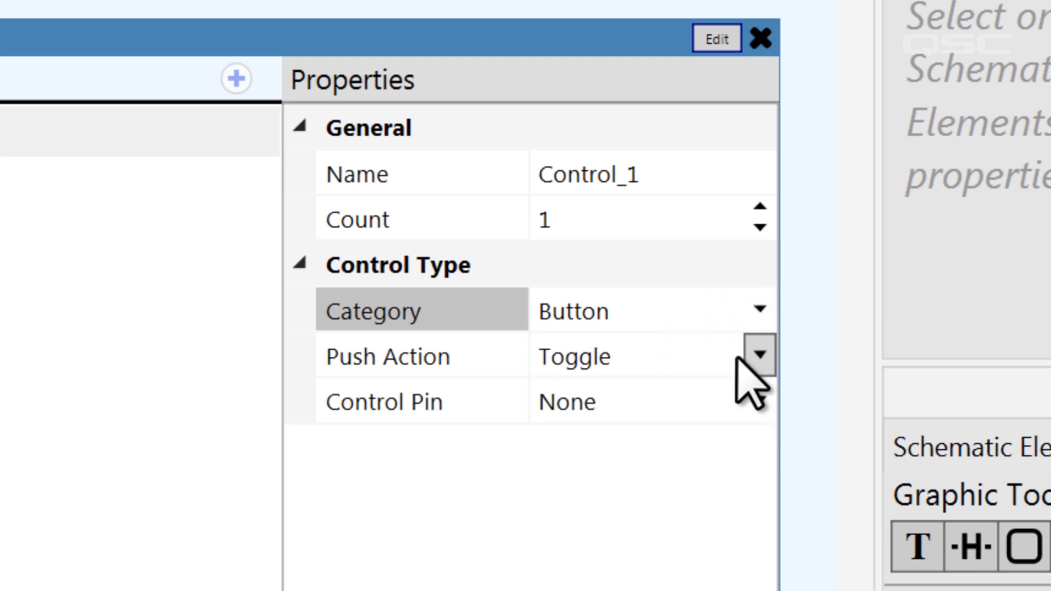
{"action": "left_click", "coordinate": [759, 356]}
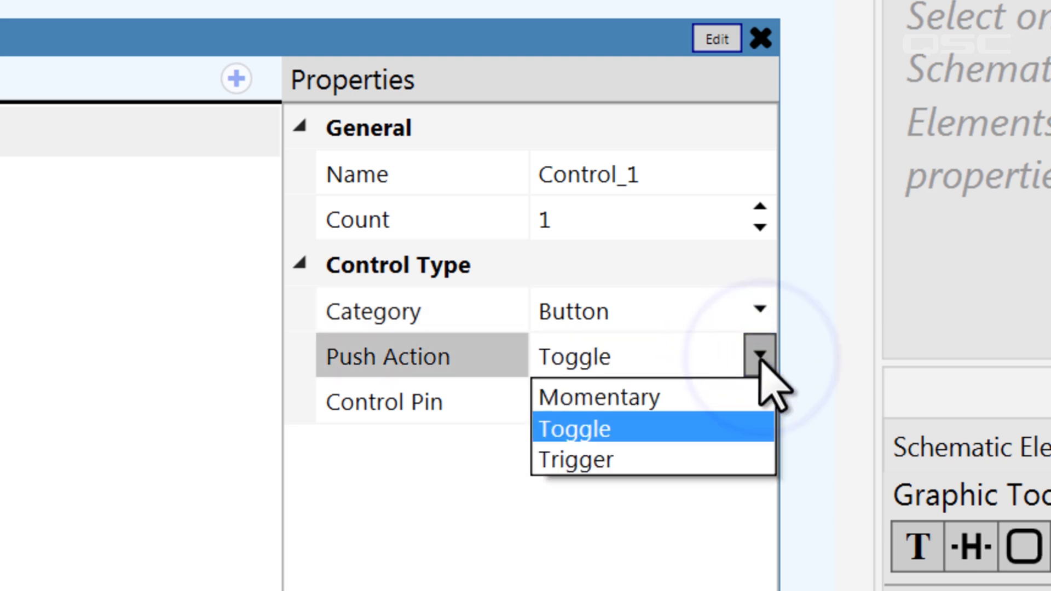
{"action": "left_click", "coordinate": [740, 430]}
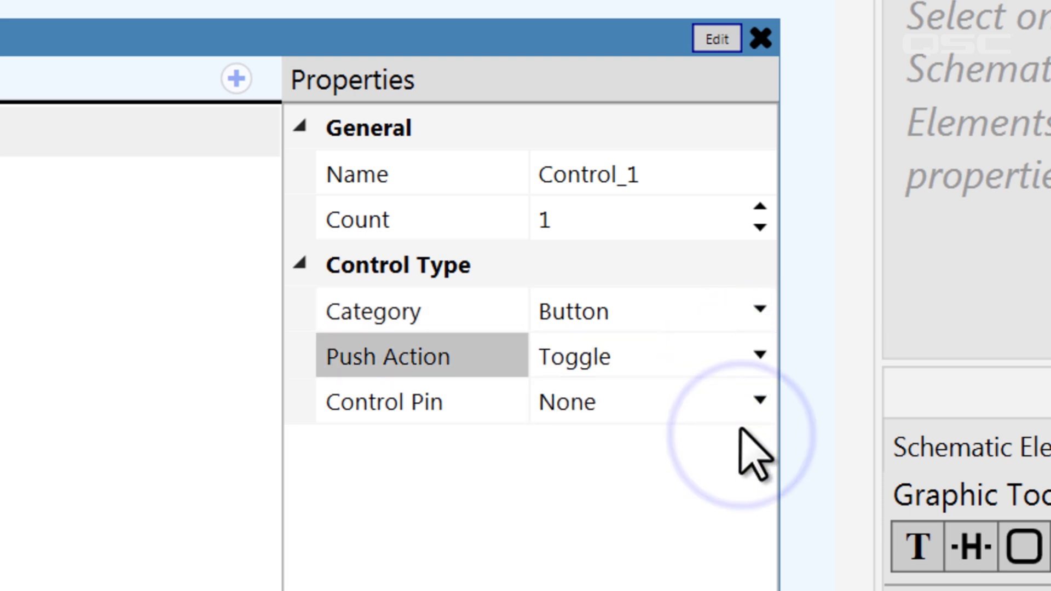
{"action": "left_click", "coordinate": [758, 315]}
{"action": "left_click", "coordinate": [749, 413]}
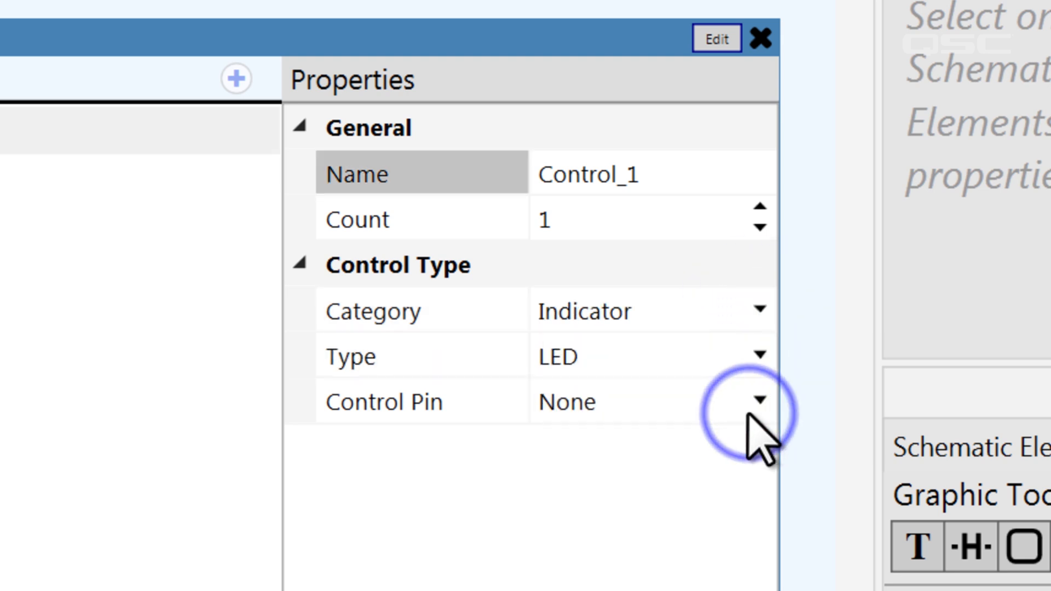
{"action": "left_click", "coordinate": [760, 356]}
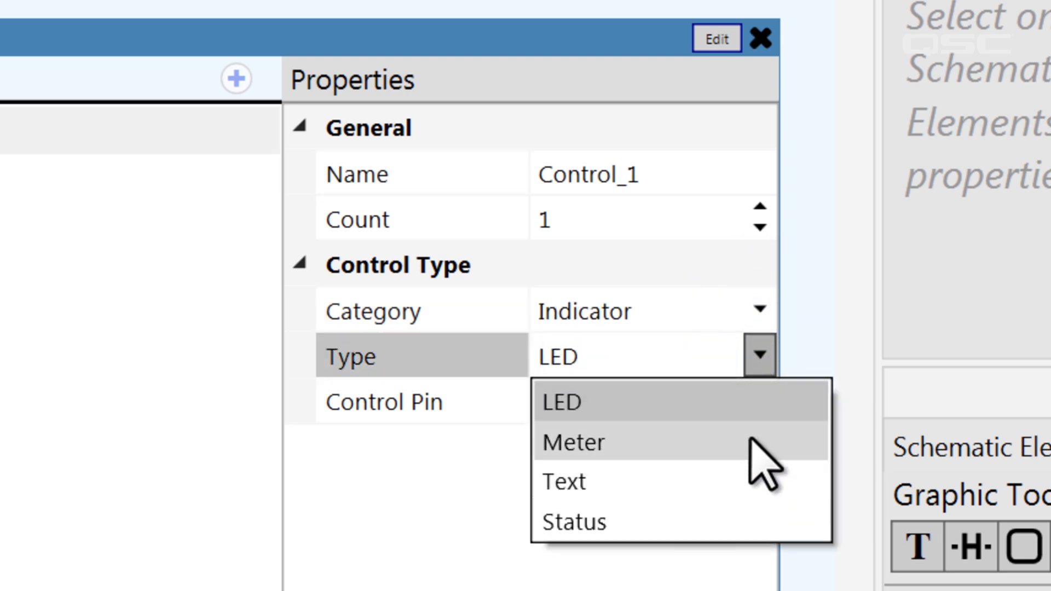
{"action": "left_click", "coordinate": [736, 336]}
{"action": "left_click", "coordinate": [759, 310]}
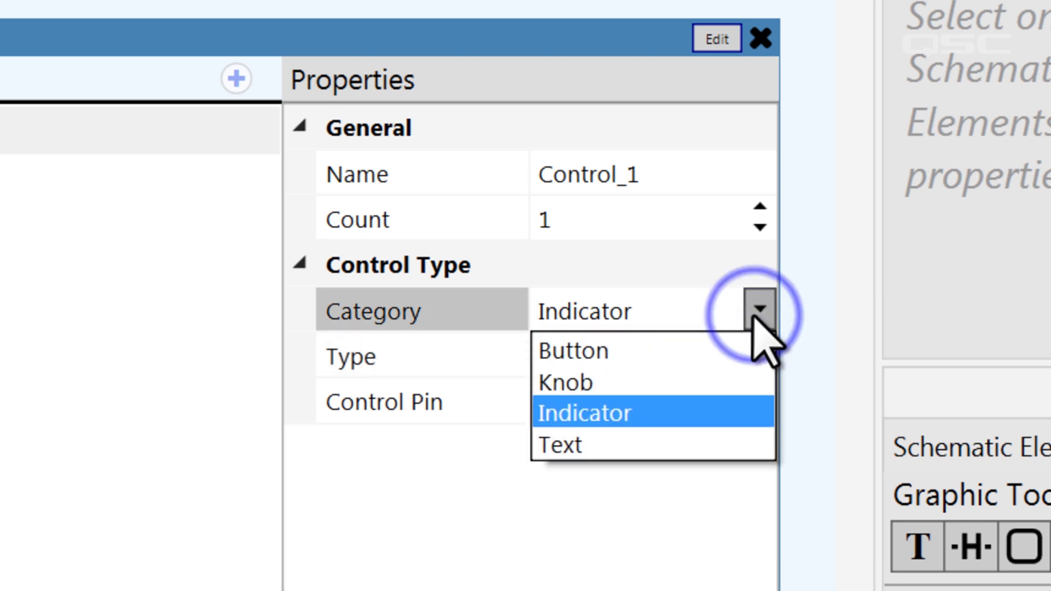
{"action": "left_click", "coordinate": [748, 387]}
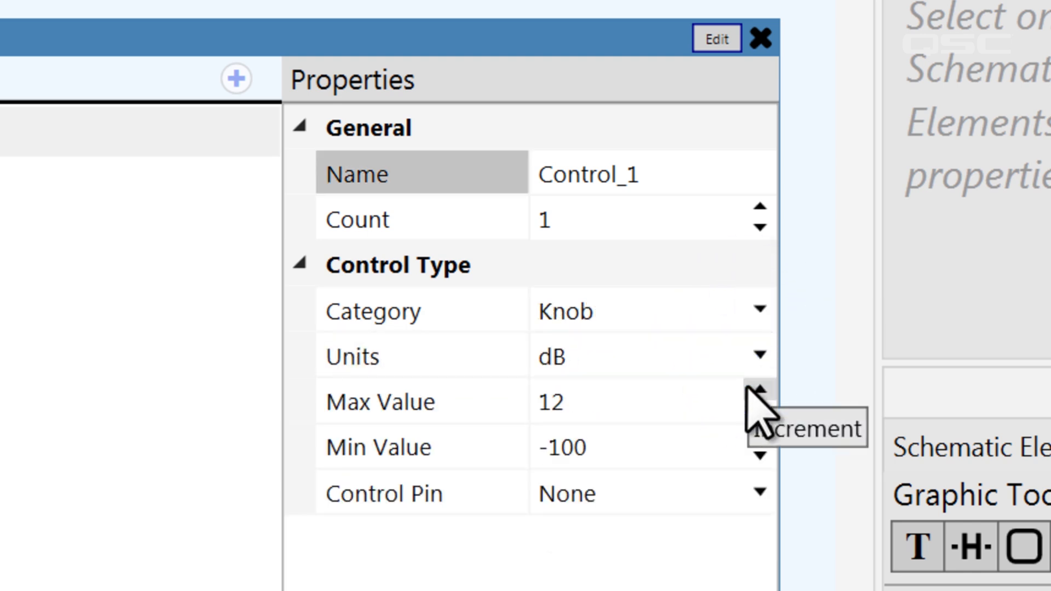
Set the knob to Integer units, Max 50, Min 10, with an Output control pin.
{"action": "left_click", "coordinate": [760, 356]}
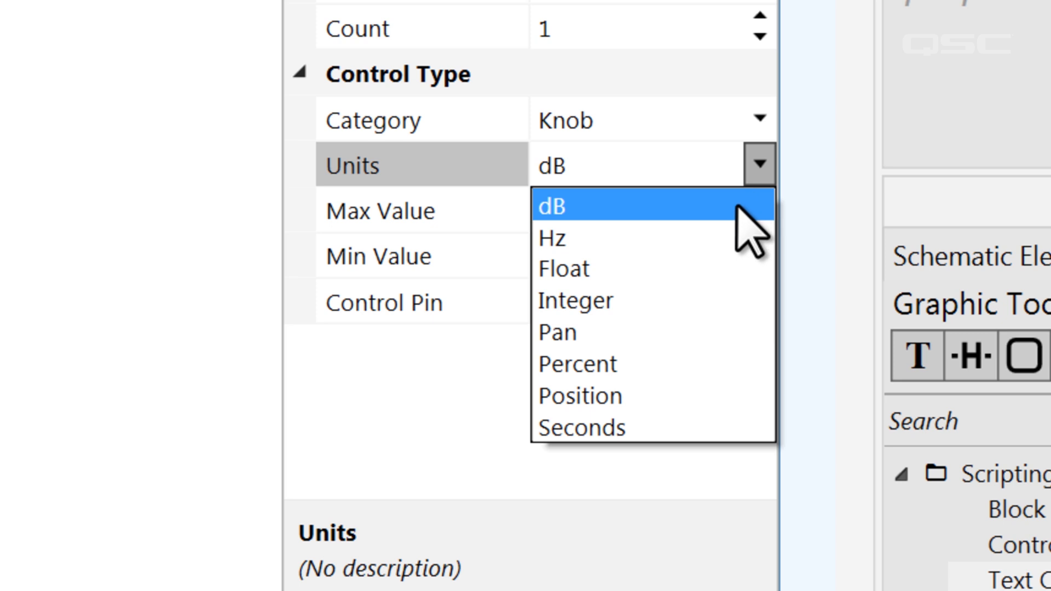
{"action": "left_click", "coordinate": [732, 364]}
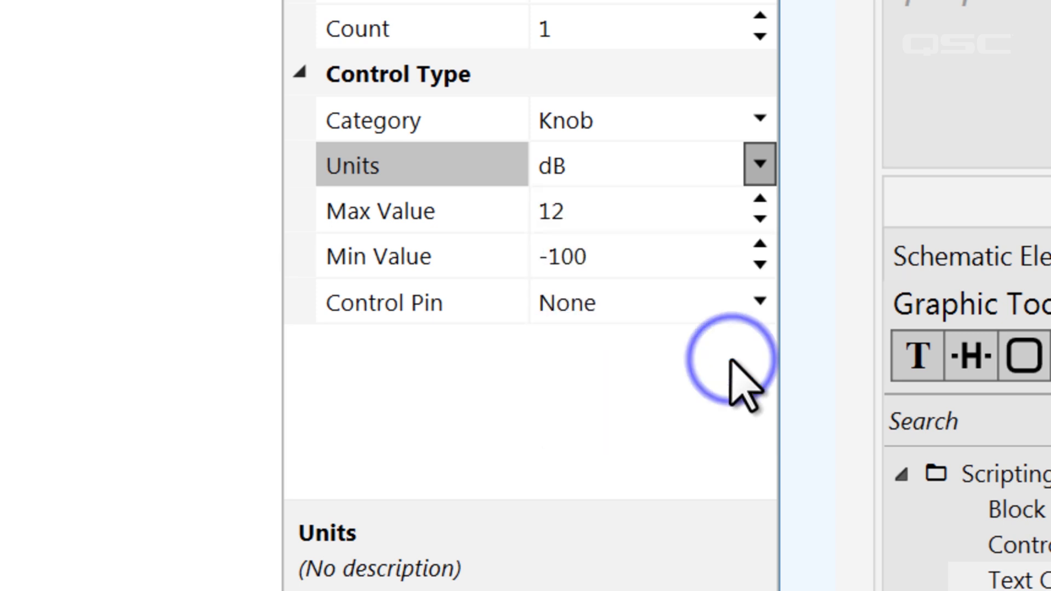
{"action": "left_click", "coordinate": [759, 164]}
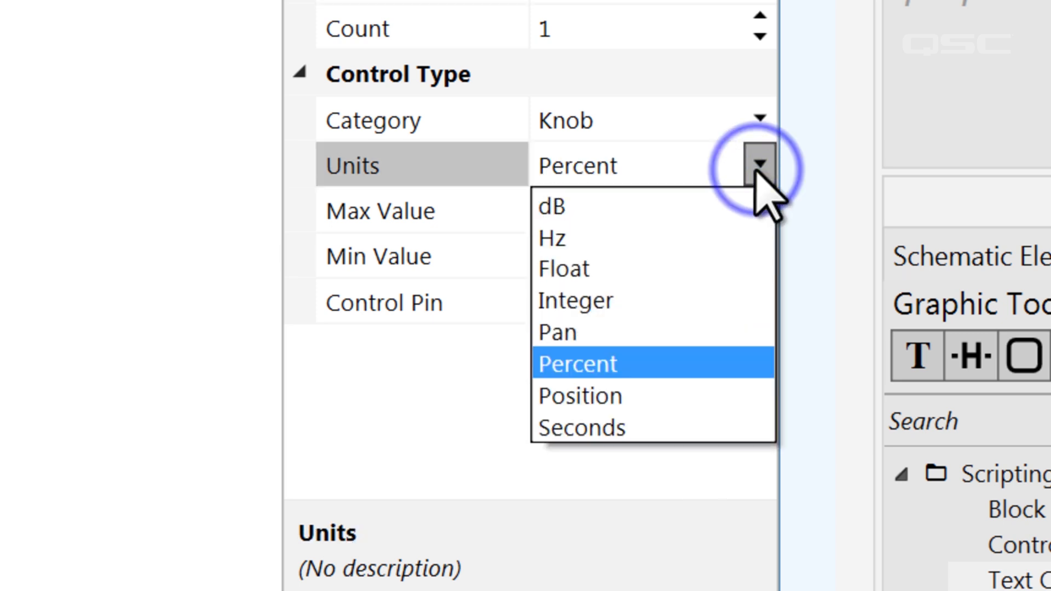
{"action": "left_click", "coordinate": [732, 300]}
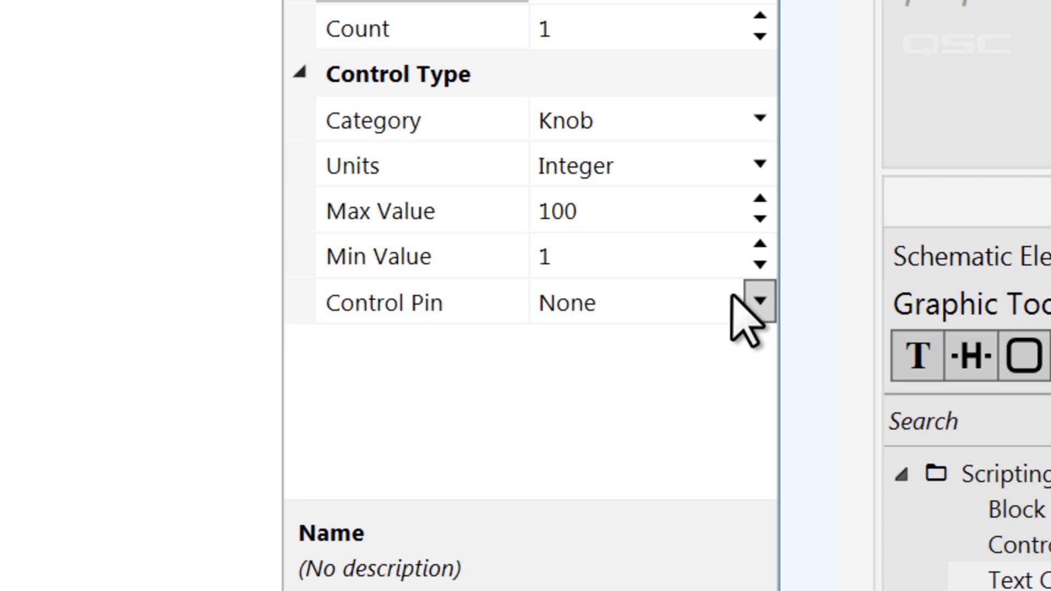
{"action": "left_click", "coordinate": [639, 220]}
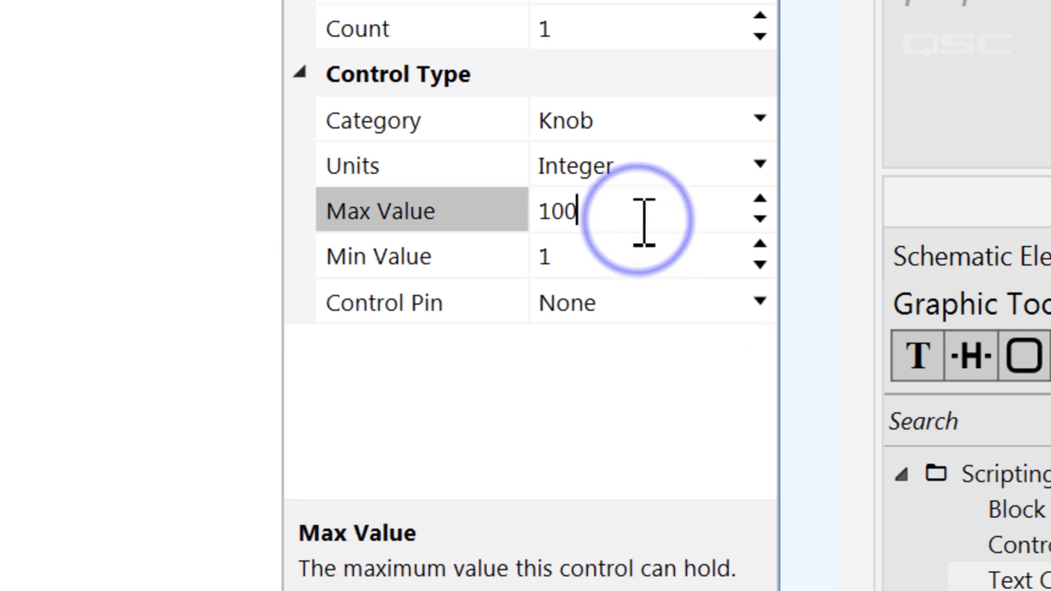
{"action": "double_click", "coordinate": [624, 220]}
{"action": "type", "text": "50"}
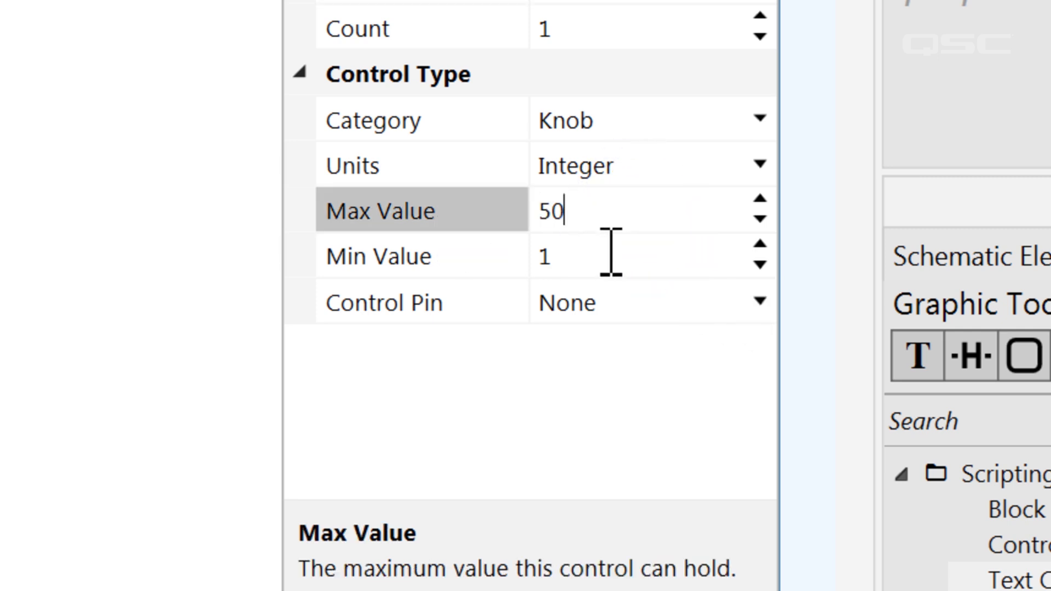
{"action": "left_click", "coordinate": [567, 260]}
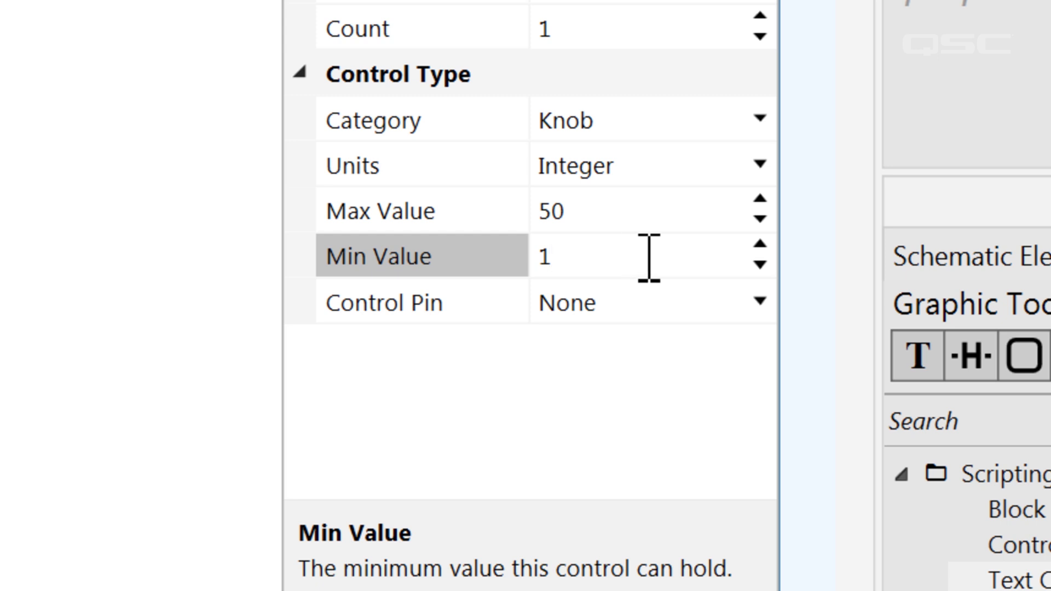
{"action": "key", "text": "Return"}
{"action": "left_click", "coordinate": [759, 302]}
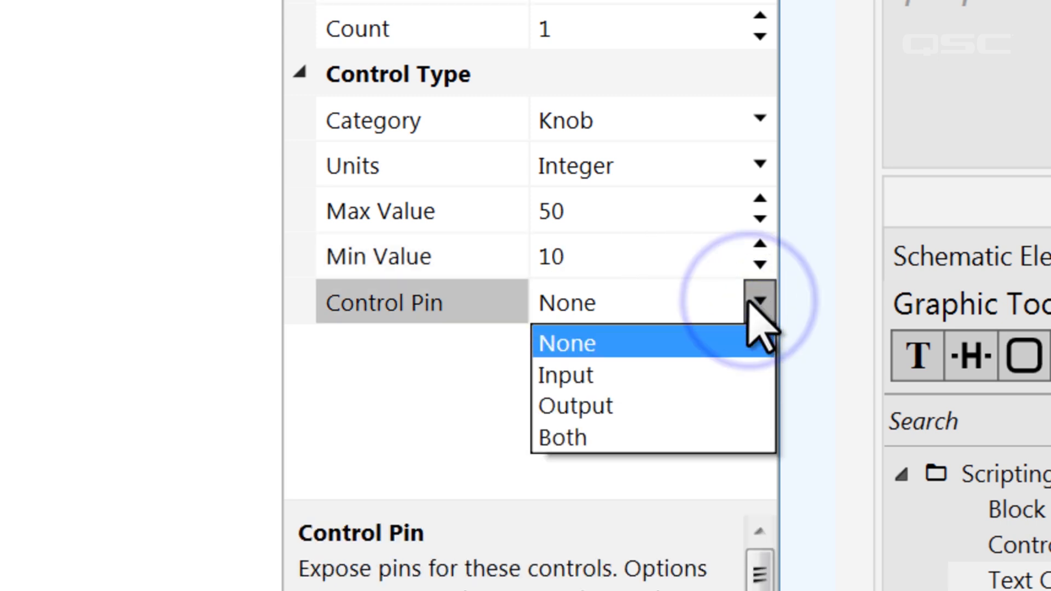
{"action": "left_click", "coordinate": [736, 415]}
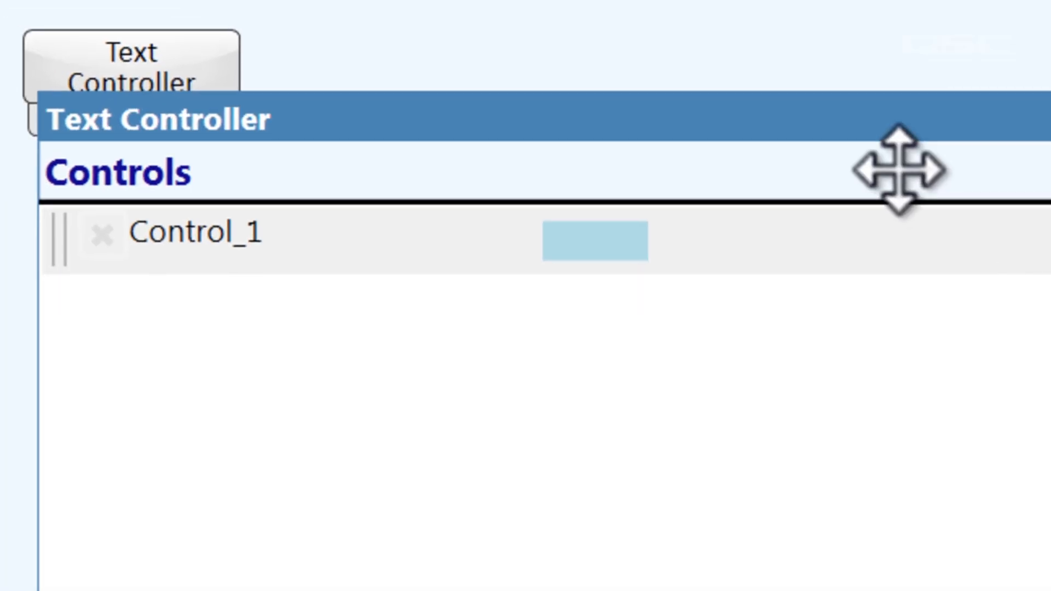
Move the Text Controller window lower, give the knob a custom name, and open the script editor.
{"action": "left_click", "coordinate": [871, 137]}
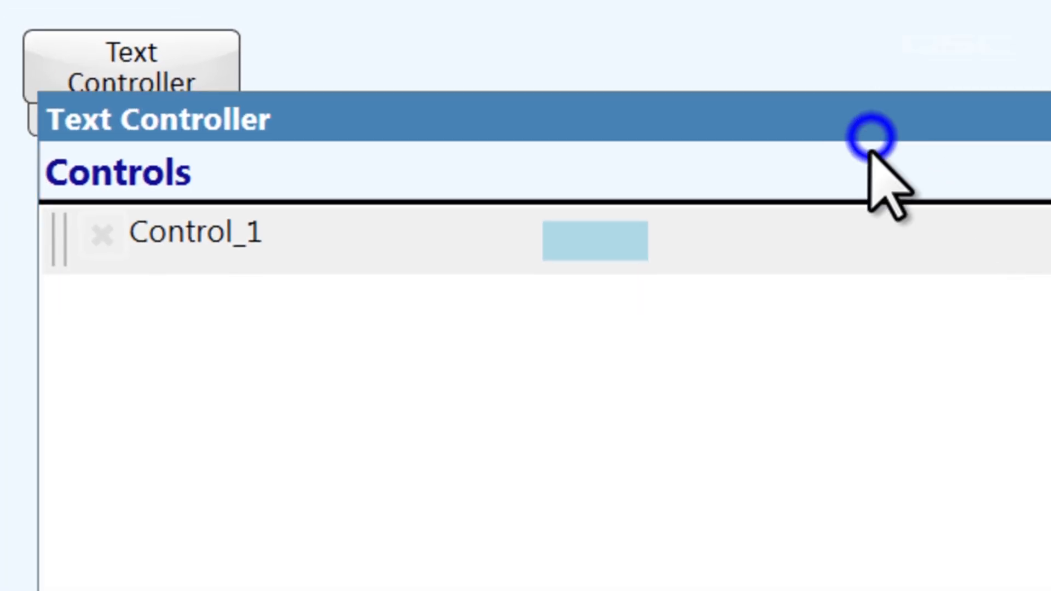
{"action": "left_click_drag", "start_coordinate": [870, 137], "coordinate": [869, 232]}
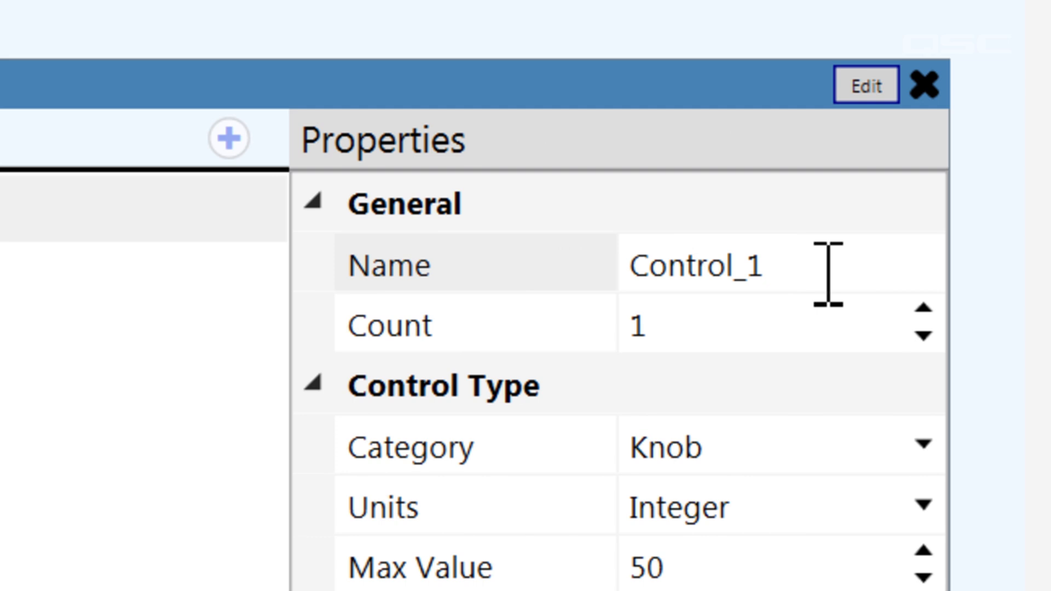
{"action": "double_click", "coordinate": [810, 266]}
{"action": "type", "text": "KEVIN"}
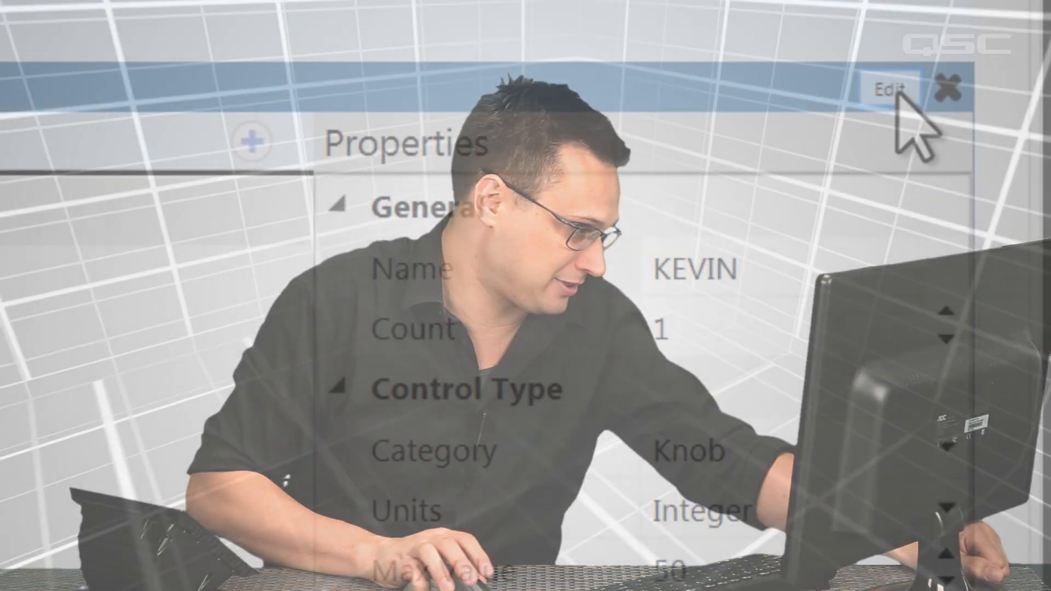
{"action": "left_click", "coordinate": [892, 90]}
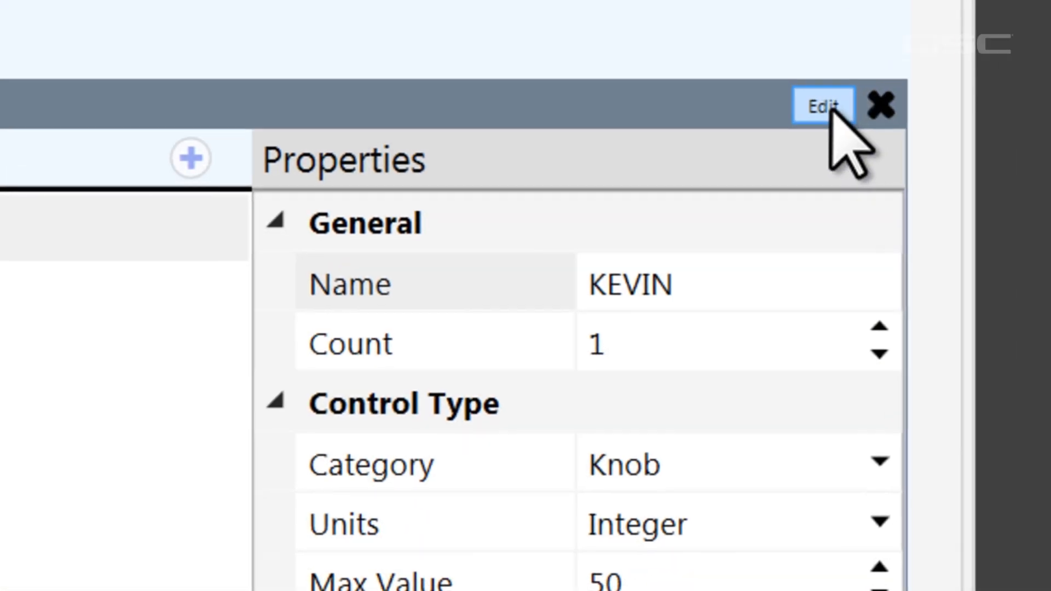
Write a script line referencing the first of the named knob controls instead of Controls.Inputs[1].
{"action": "type", "text": "Con"}
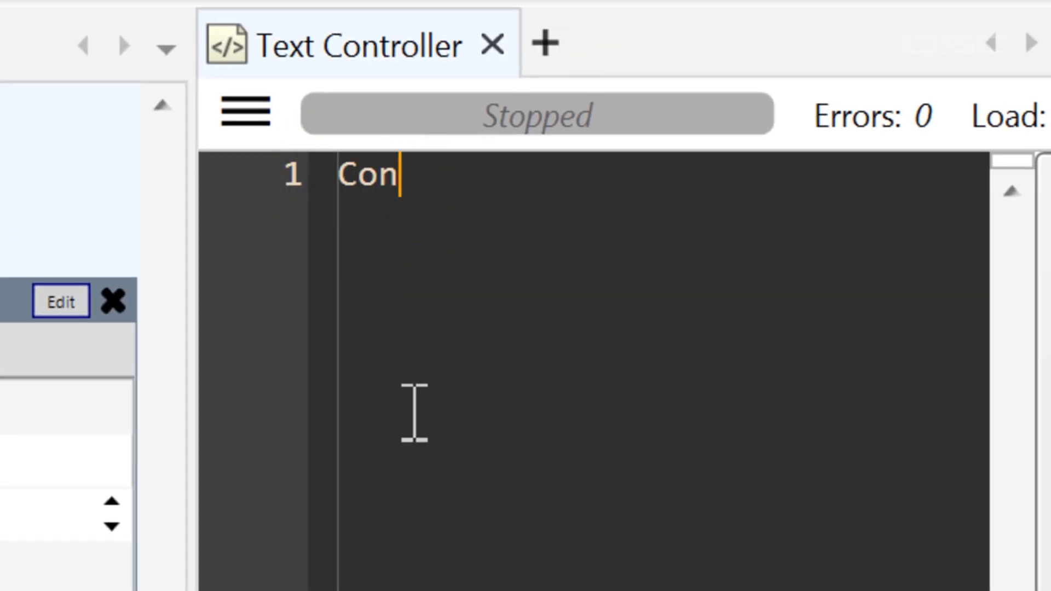
{"action": "type", "text": "trols.Inputs[1]"}
{"action": "key", "text": "Return"}
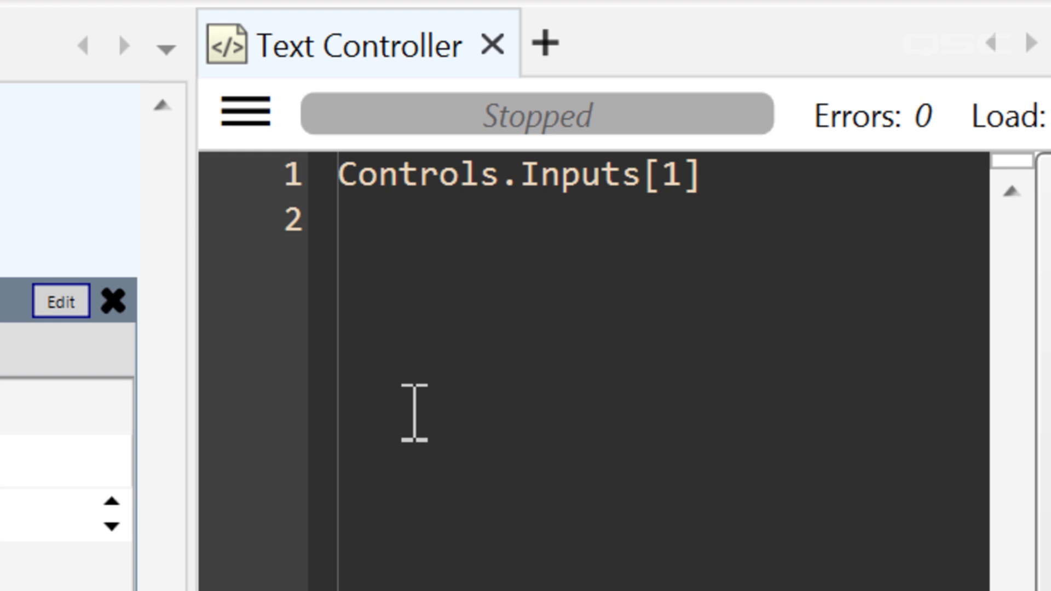
{"action": "key", "text": "End"}
{"action": "key", "text": "shift+Left"}
{"action": "key", "text": "shift+Left"}
{"action": "key", "text": "shift+Left"}
{"action": "key", "text": "ctrl+shift+Left"}
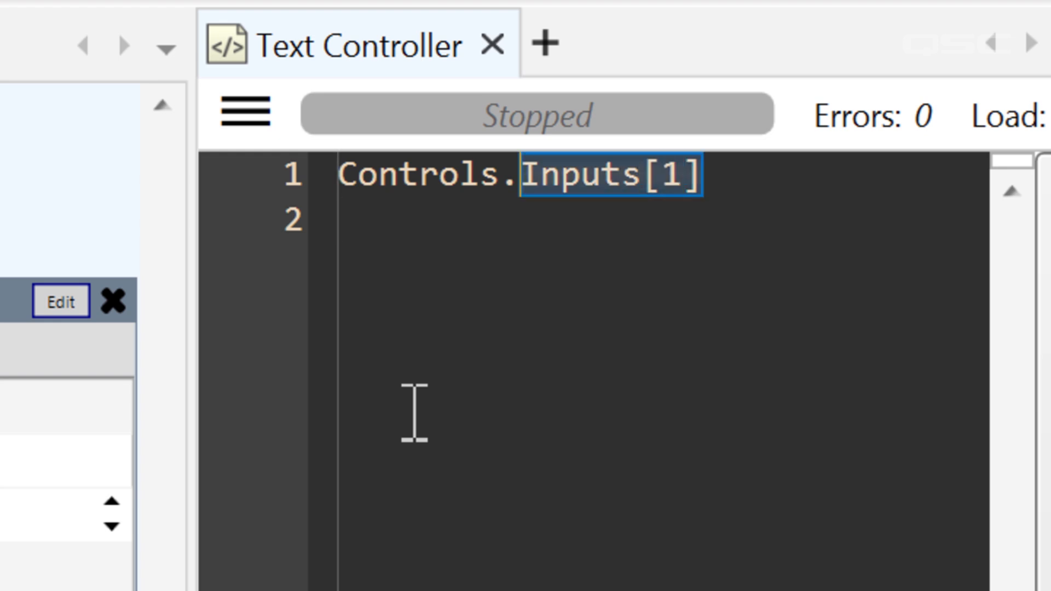
{"action": "type", "text": "KEVIN"}
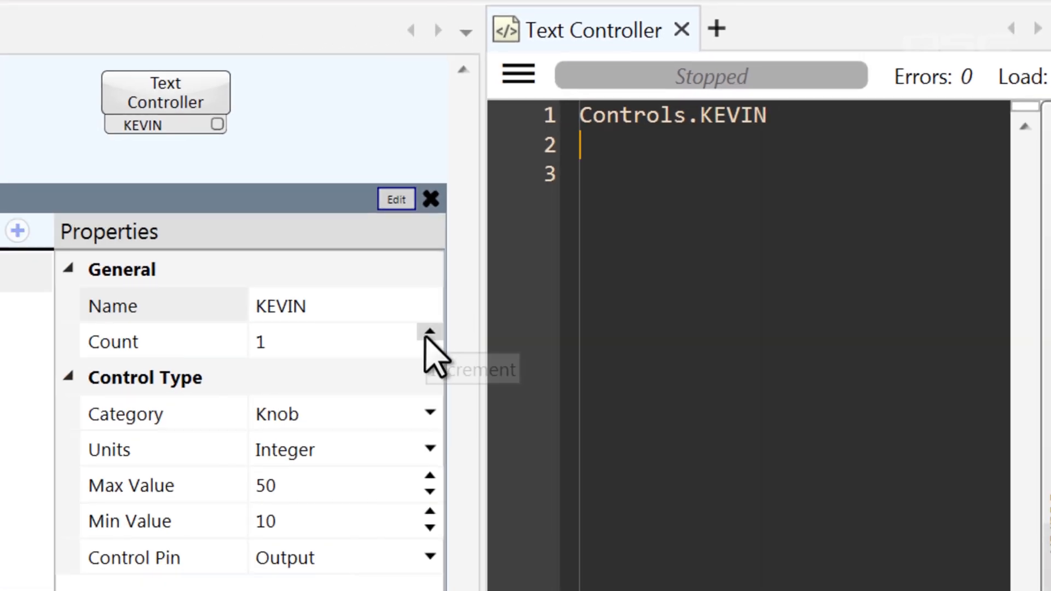
Raise the knob's count to 3 and add another control to the Text Controller.
{"action": "left_click", "coordinate": [429, 333]}
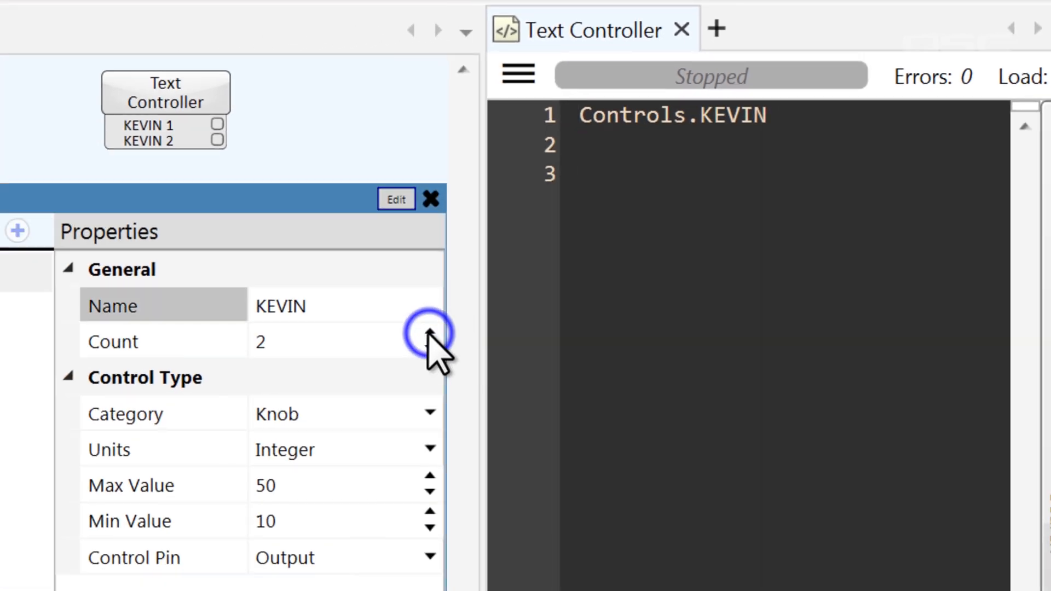
{"action": "left_click", "coordinate": [430, 332]}
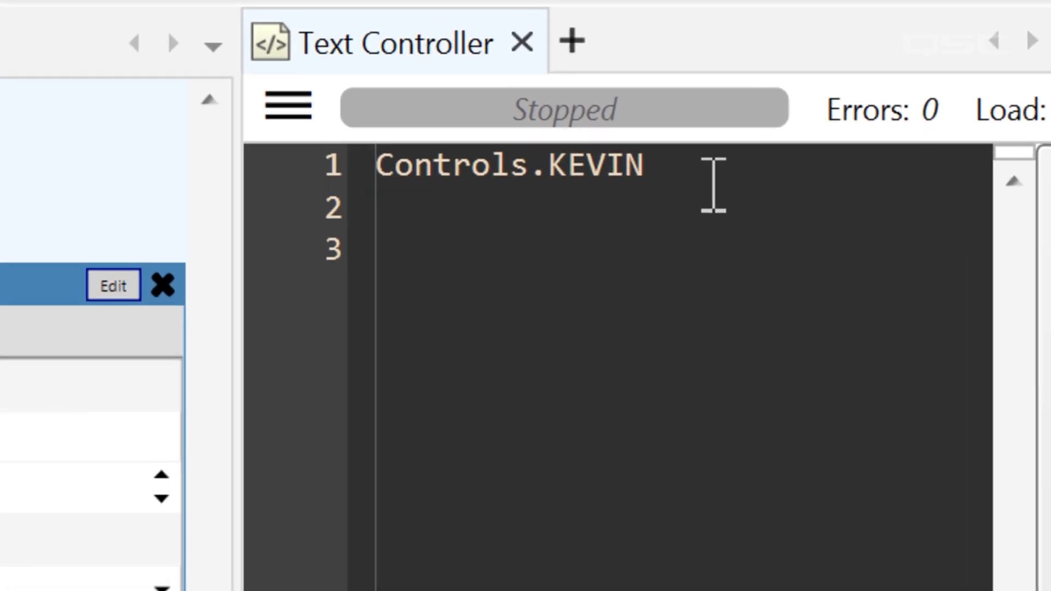
{"action": "left_click", "coordinate": [813, 126]}
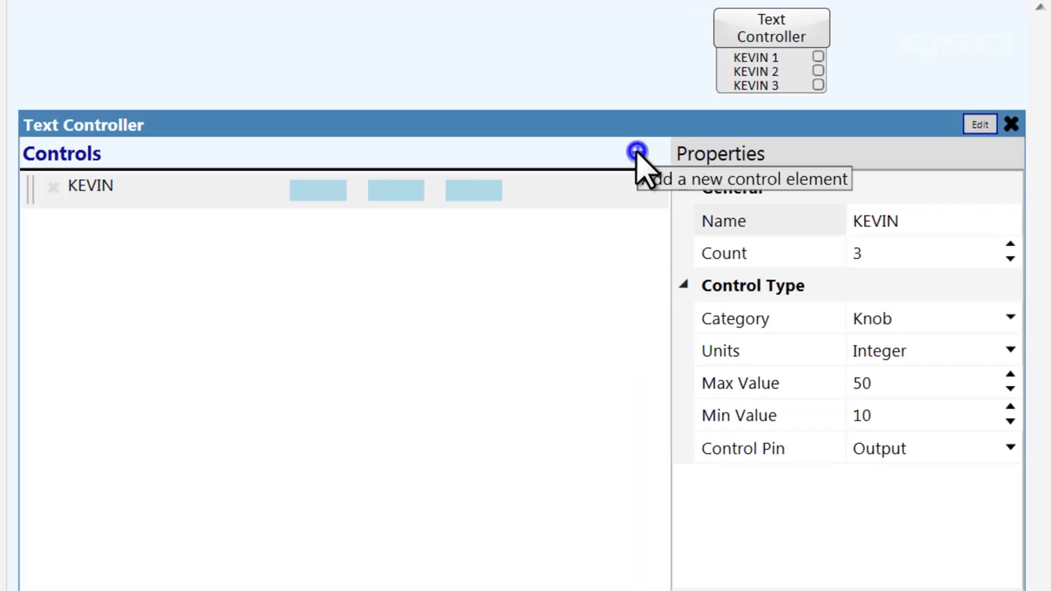
{"action": "left_click", "coordinate": [637, 151]}
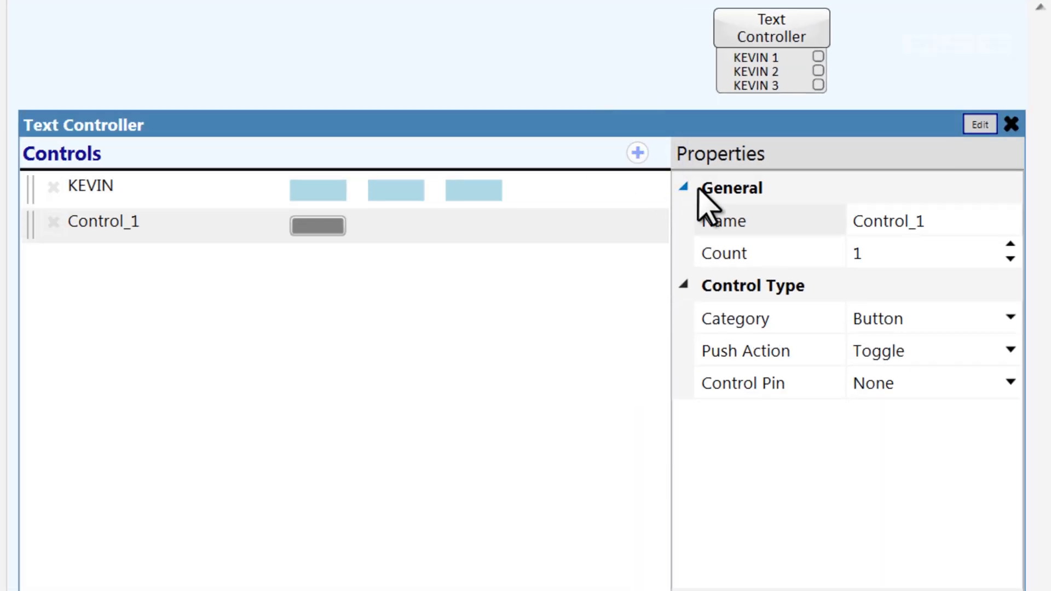
Give the new button a person's full name and trim the script line back to Controls[].
{"action": "left_click", "coordinate": [937, 219]}
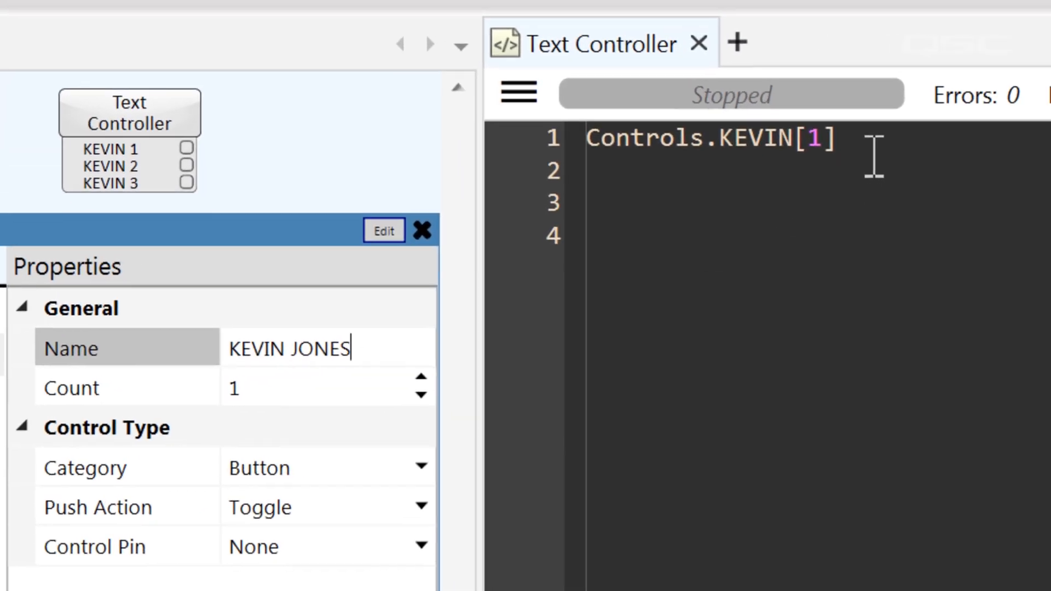
{"action": "left_click", "coordinate": [871, 153]}
{"action": "key", "text": "Left"}
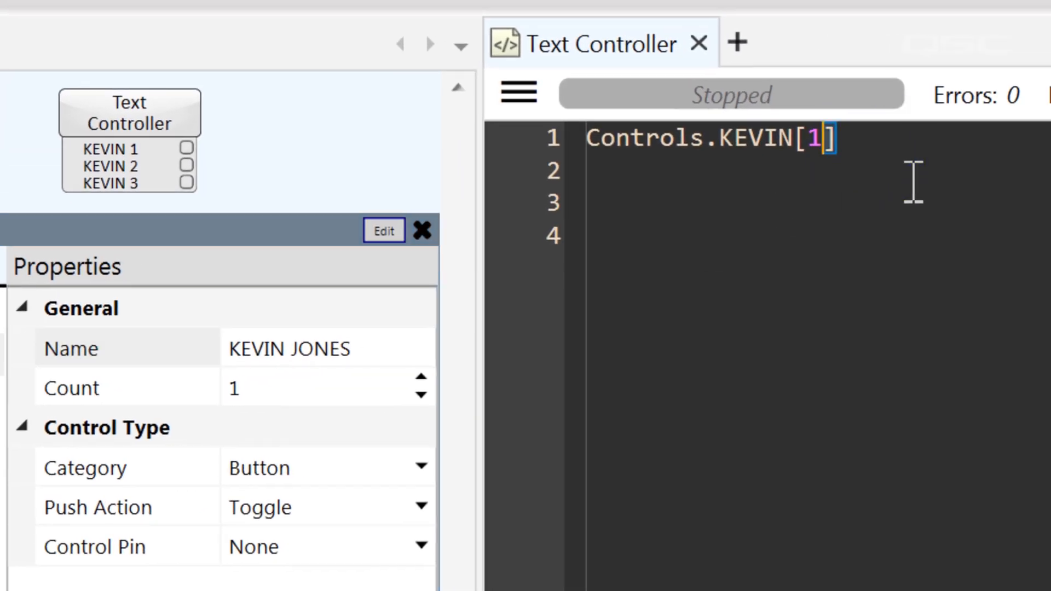
{"action": "key", "text": "Left"}
{"action": "key", "text": "Left"}
{"action": "key", "text": "Left"}
{"action": "key", "text": "Left"}
{"action": "key", "text": "Left"}
{"action": "key", "text": "Left"}
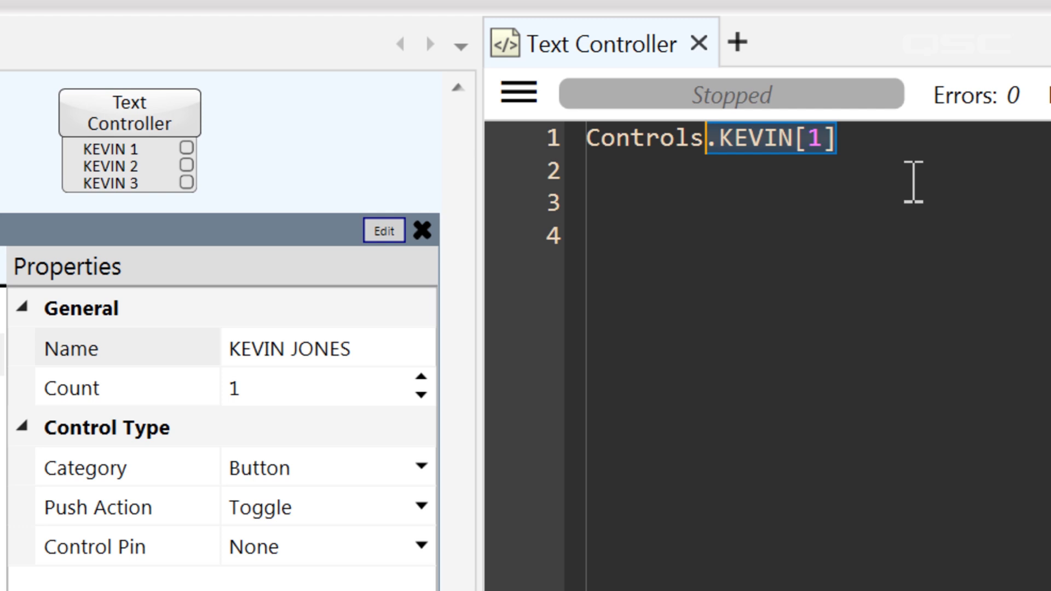
{"action": "key", "text": "Delete"}
{"action": "key", "text": "Delete"}
{"action": "key", "text": "Delete"}
{"action": "key", "text": "Delete"}
{"action": "key", "text": "Delete"}
{"action": "key", "text": "Delete"}
{"action": "key", "text": "Right"}
{"action": "key", "text": "Delete"}
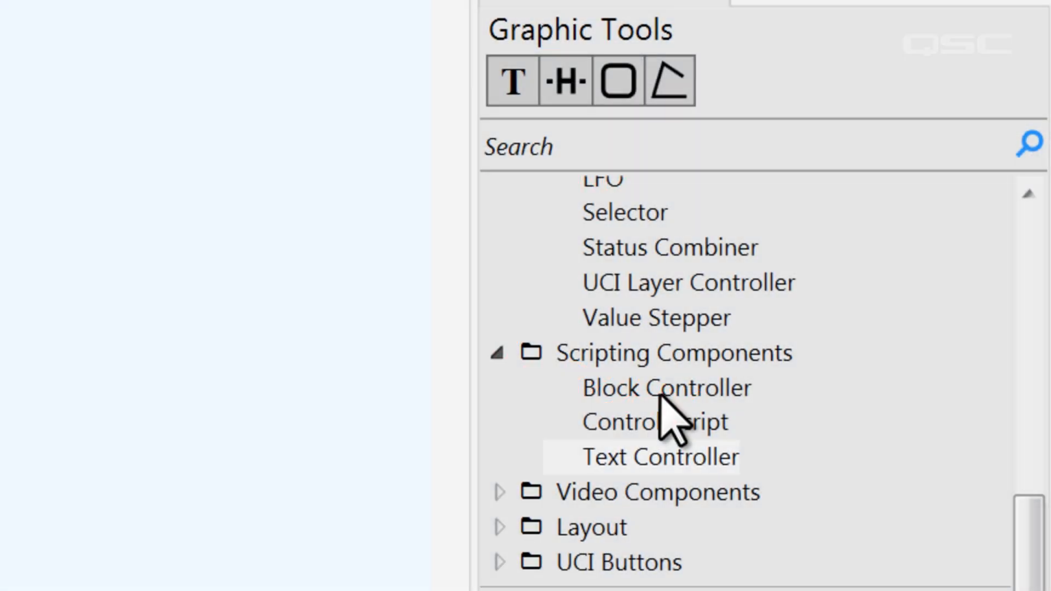
Place a Block Controller on the schematic and open its editing panel.
{"action": "left_click_drag", "start_coordinate": [659, 393], "coordinate": [70, 71]}
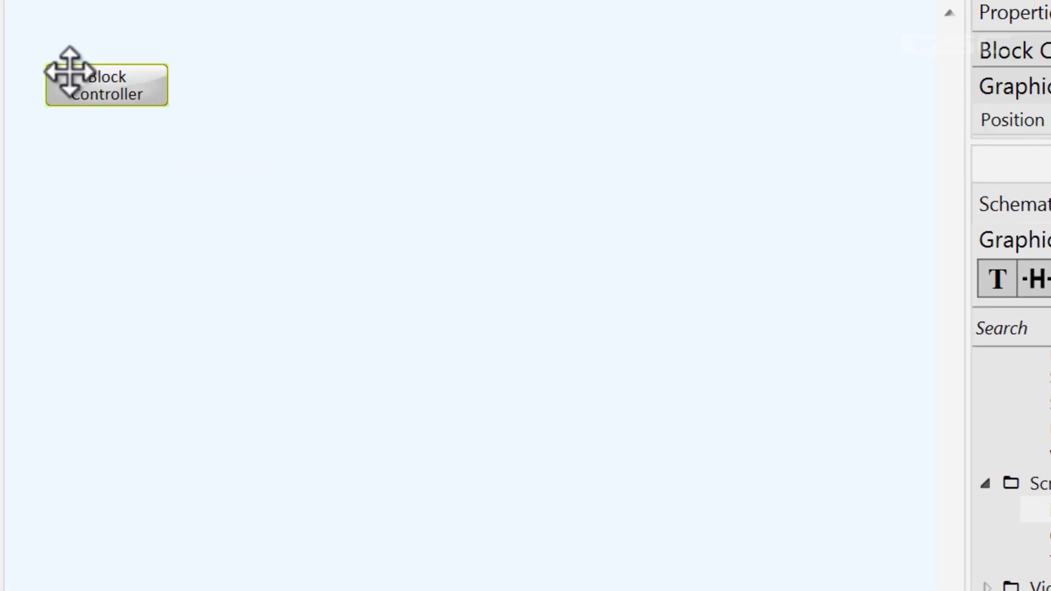
{"action": "double_click", "coordinate": [69, 71]}
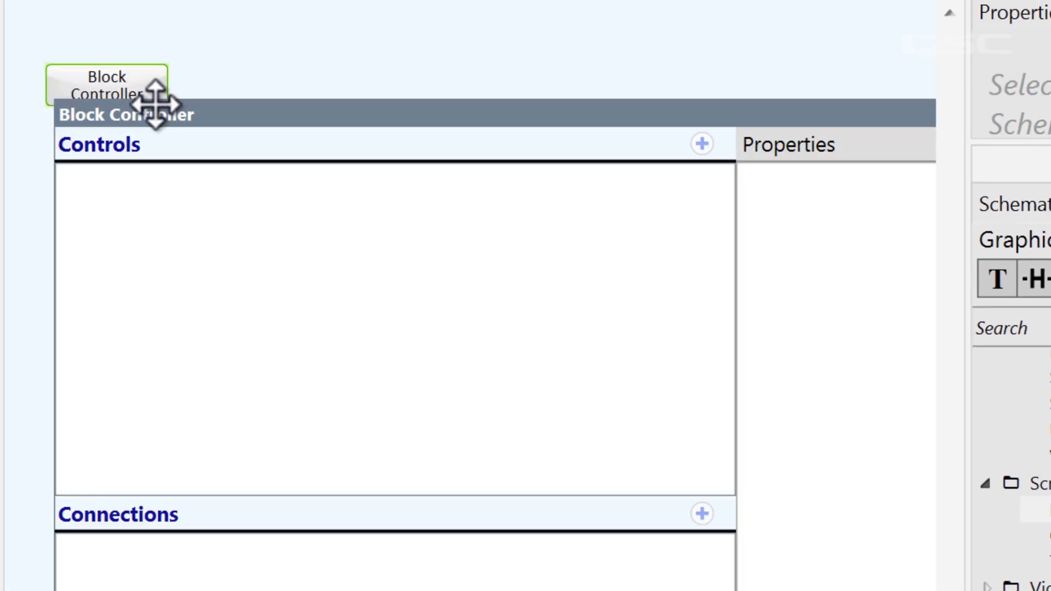
{"action": "left_click_drag", "start_coordinate": [969, 202], "coordinate": [1040, 142]}
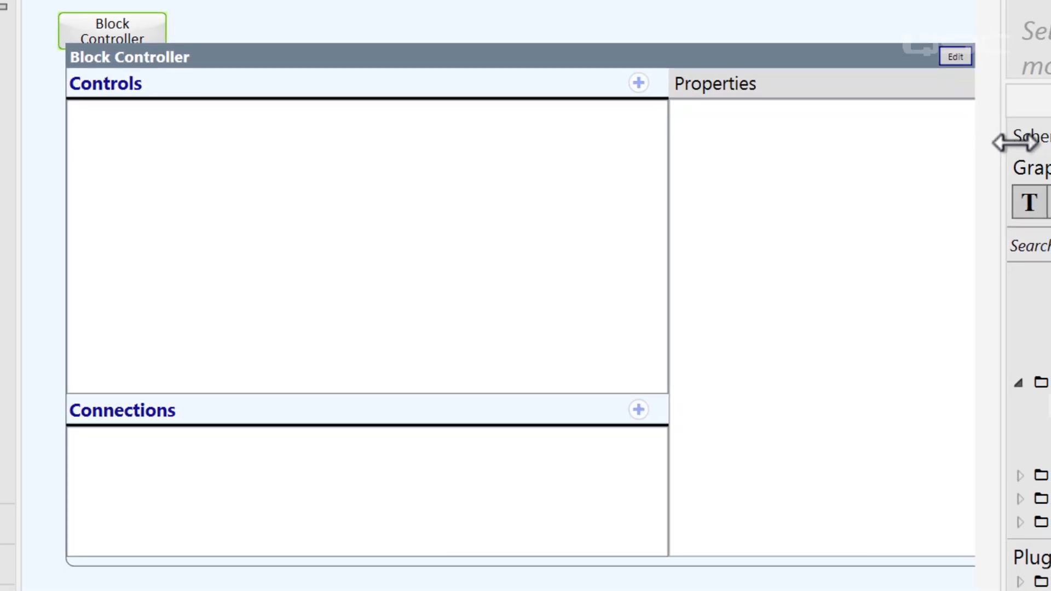
Add a dB knob control ranging -97 to 10 with an Output pin and a custom name.
{"action": "left_click", "coordinate": [638, 87]}
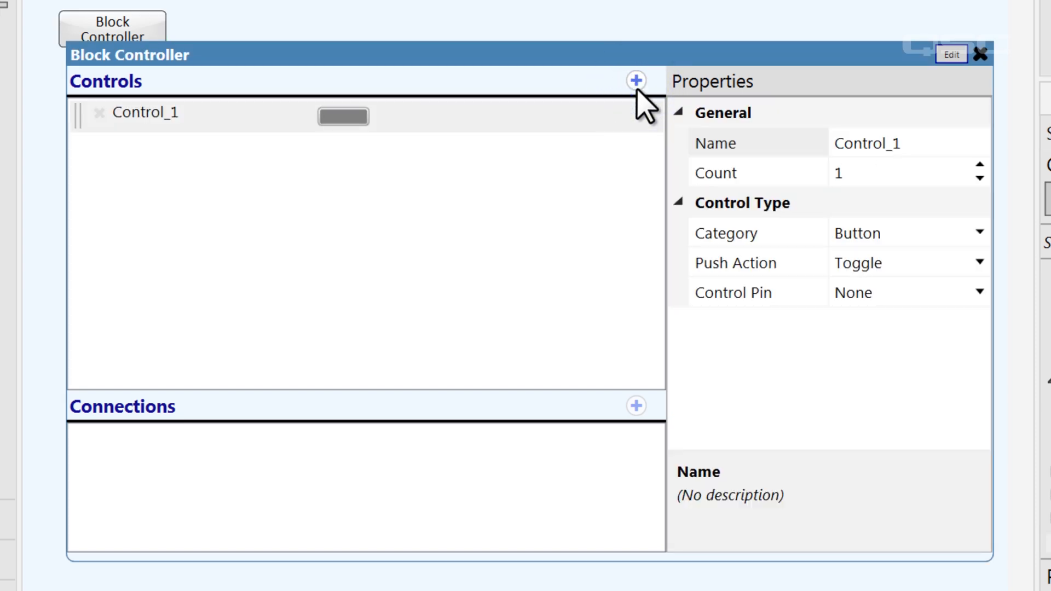
{"action": "left_click", "coordinate": [913, 236]}
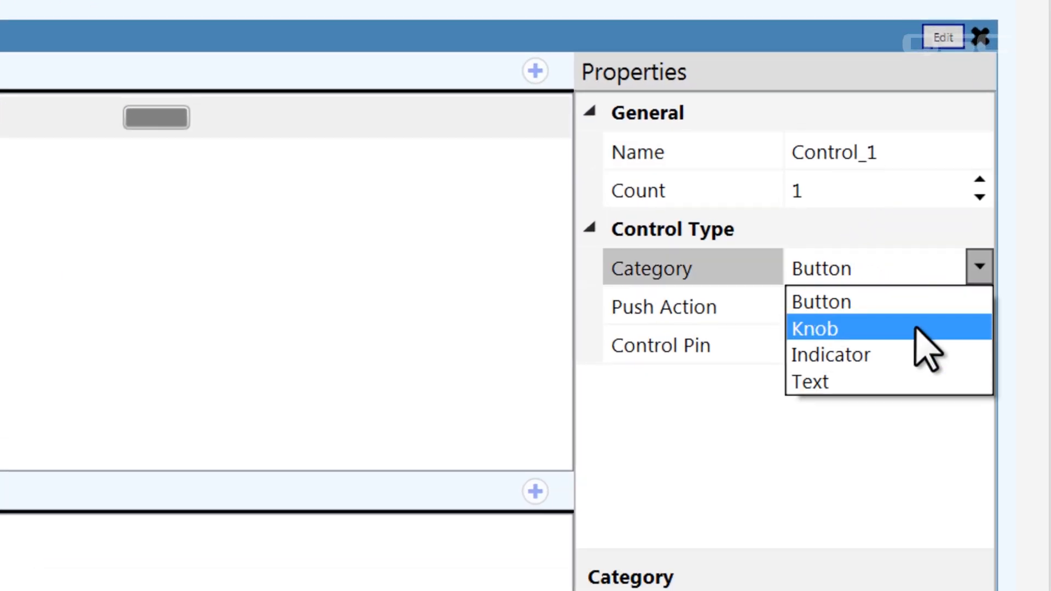
{"action": "left_click", "coordinate": [916, 328]}
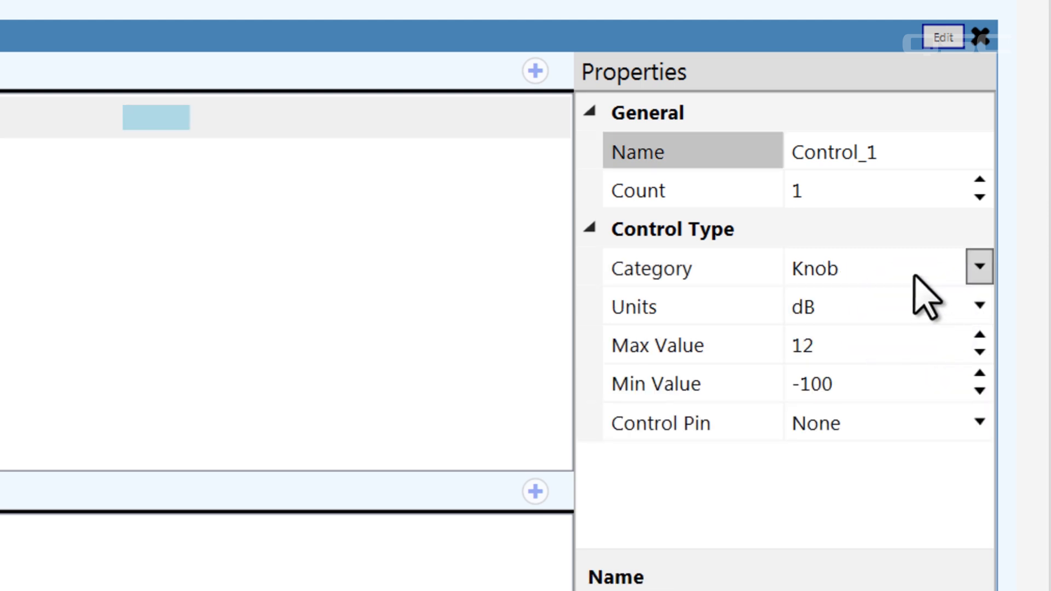
{"action": "left_click", "coordinate": [925, 423]}
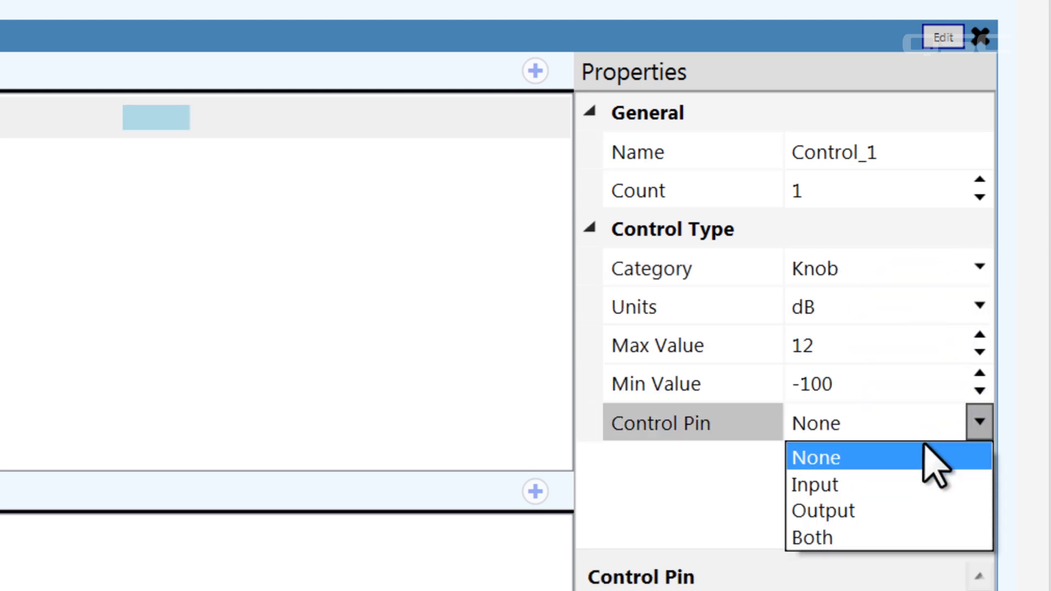
{"action": "left_click", "coordinate": [929, 483]}
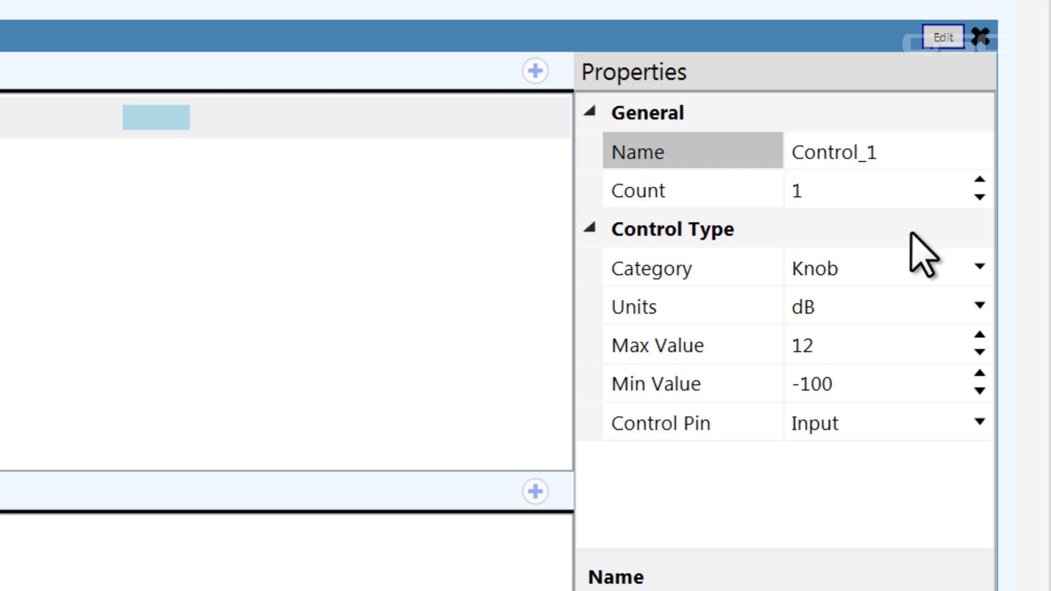
{"action": "left_click", "coordinate": [909, 161]}
{"action": "left_click_drag", "start_coordinate": [908, 160], "coordinate": [692, 155]}
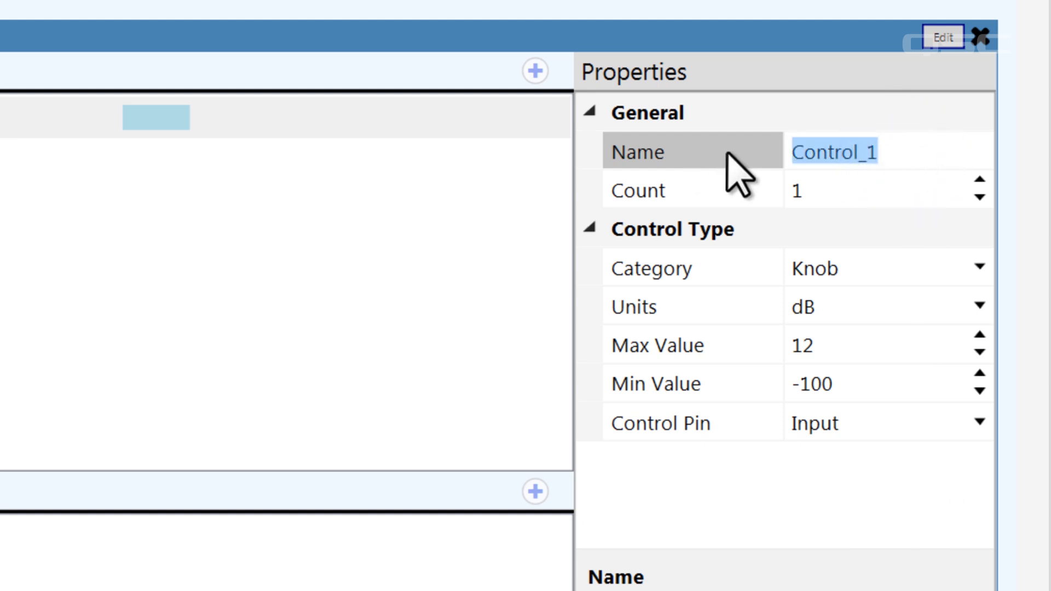
{"action": "type", "text": "KEVIN ROCKS"}
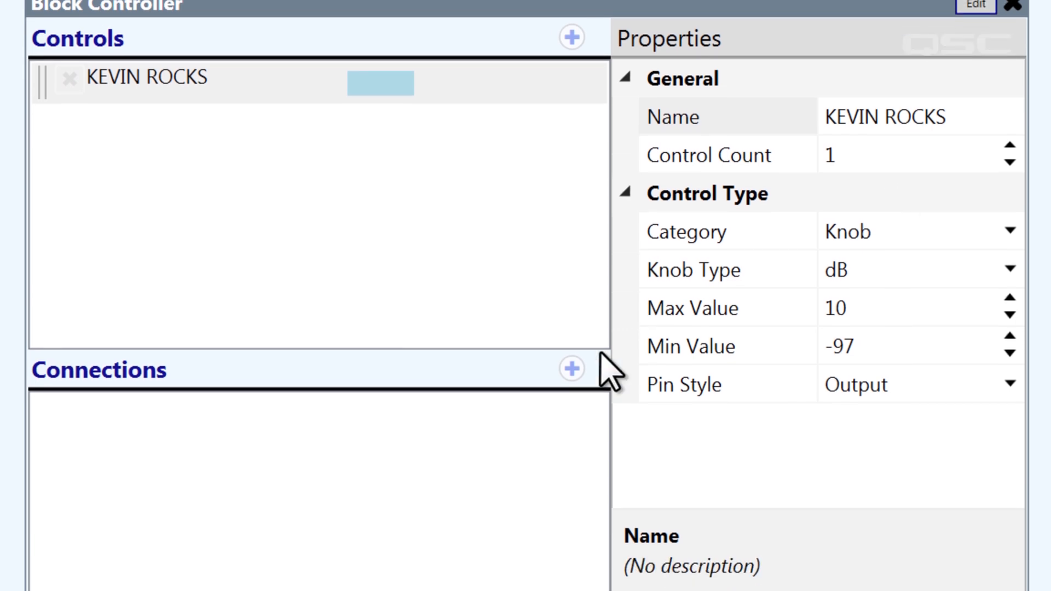
Add a TCP connection named Projector with IP Address and Port input pins.
{"action": "left_click", "coordinate": [572, 403]}
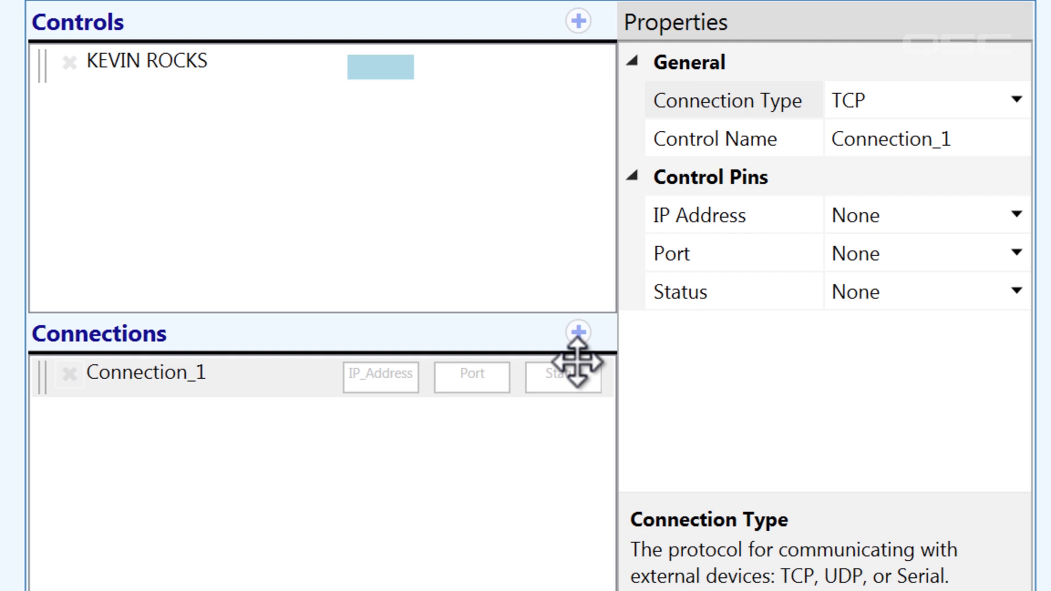
{"action": "left_click", "coordinate": [1016, 104]}
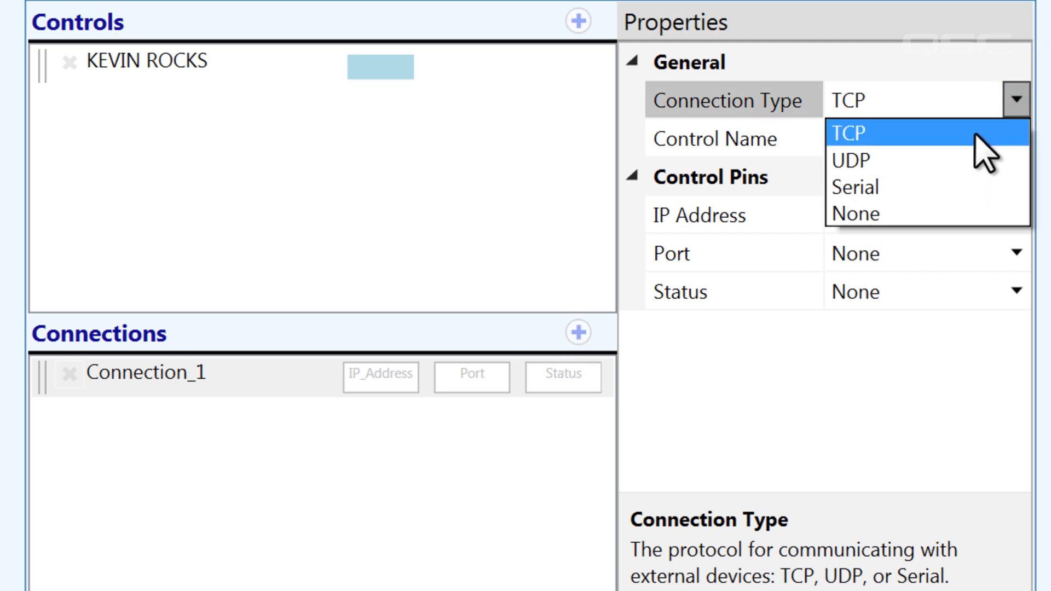
{"action": "left_click", "coordinate": [978, 134]}
{"action": "left_click", "coordinate": [980, 146]}
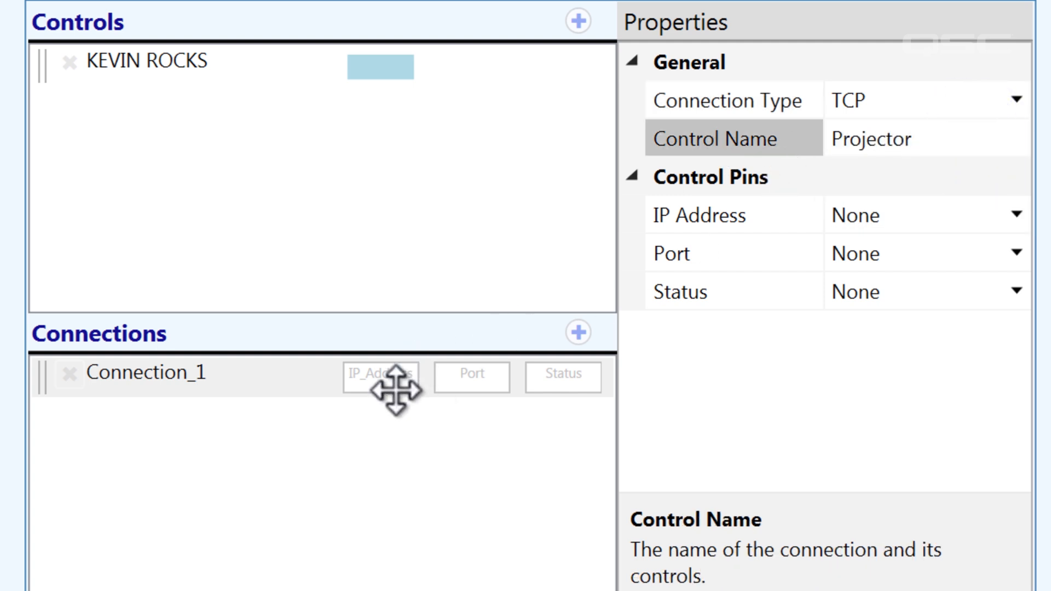
{"action": "left_click", "coordinate": [1017, 215]}
{"action": "left_click", "coordinate": [1005, 276]}
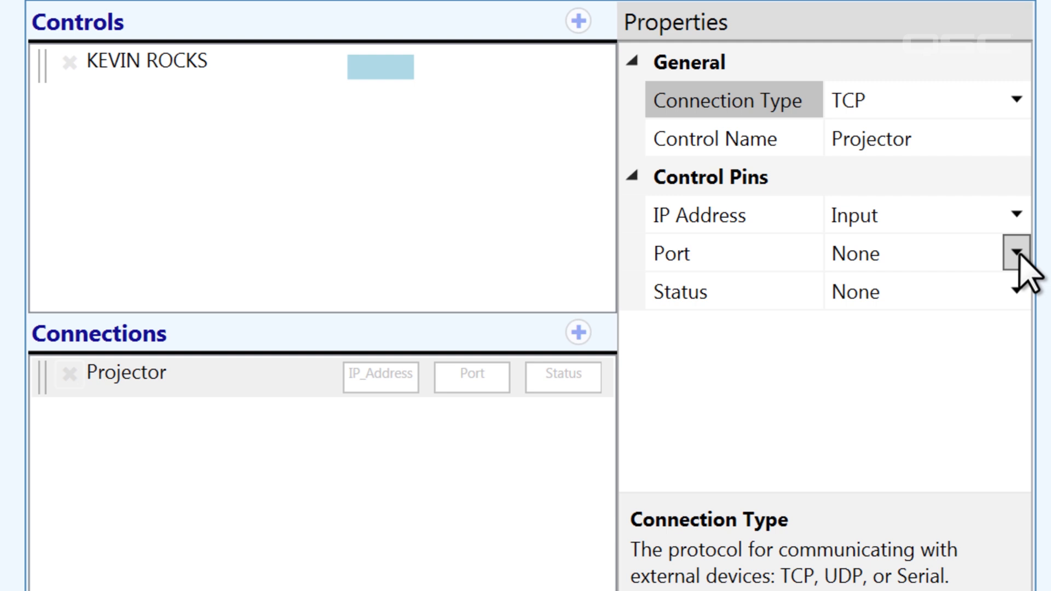
{"action": "left_click", "coordinate": [1018, 254]}
{"action": "left_click", "coordinate": [1011, 310]}
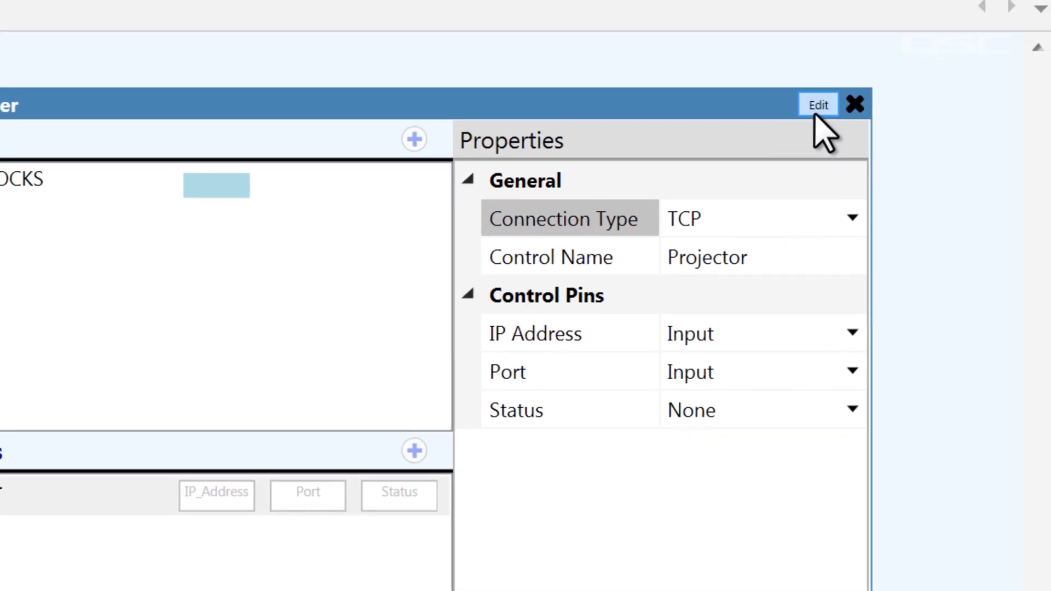
In the block editor, expand Connections and show the Projector blocks.
{"action": "left_click", "coordinate": [817, 110]}
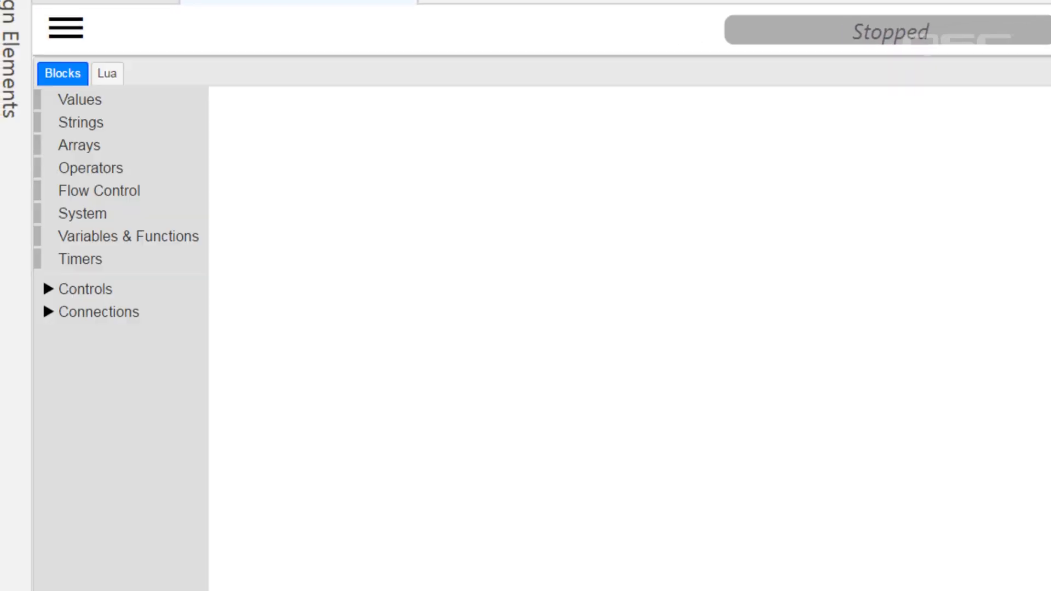
{"action": "left_click", "coordinate": [171, 312]}
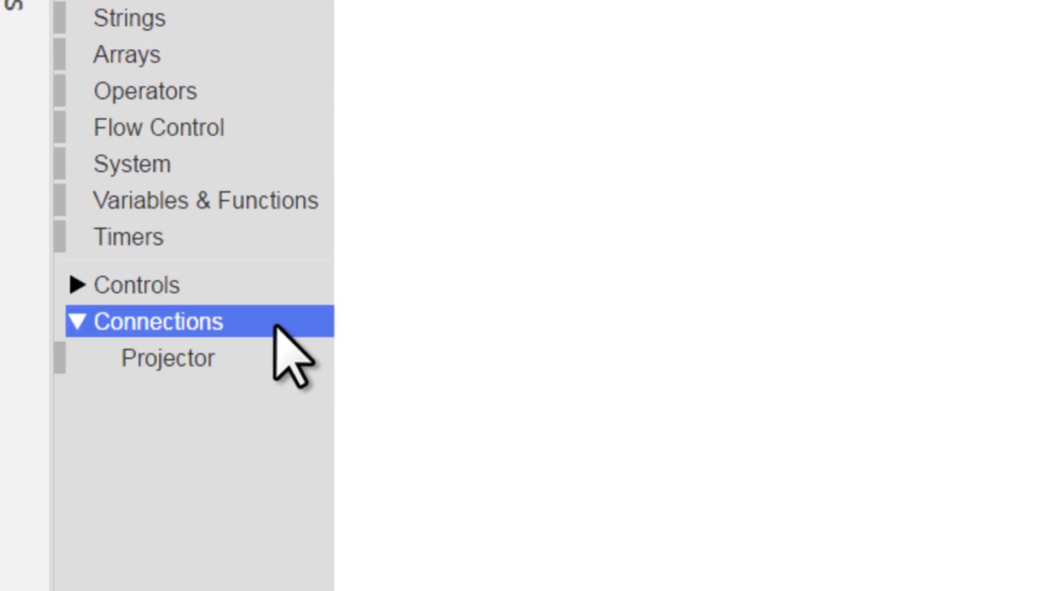
{"action": "left_click", "coordinate": [272, 363]}
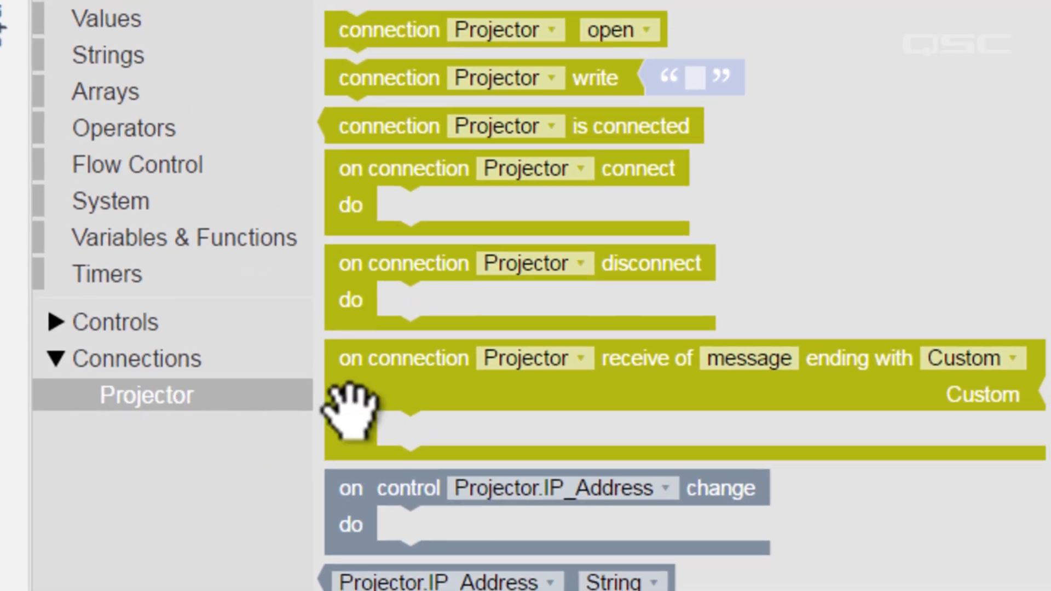